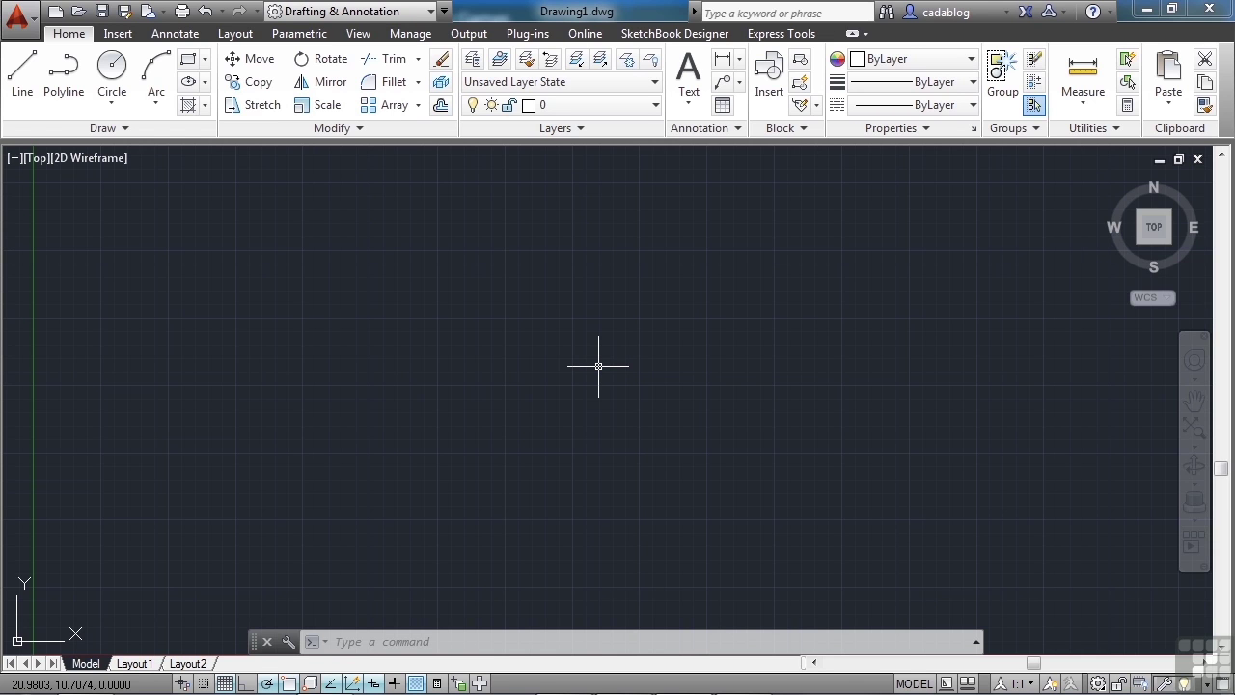
Turn on Ortho mode and draw a rectangle 50 units wide and 30 units high
key(F8)
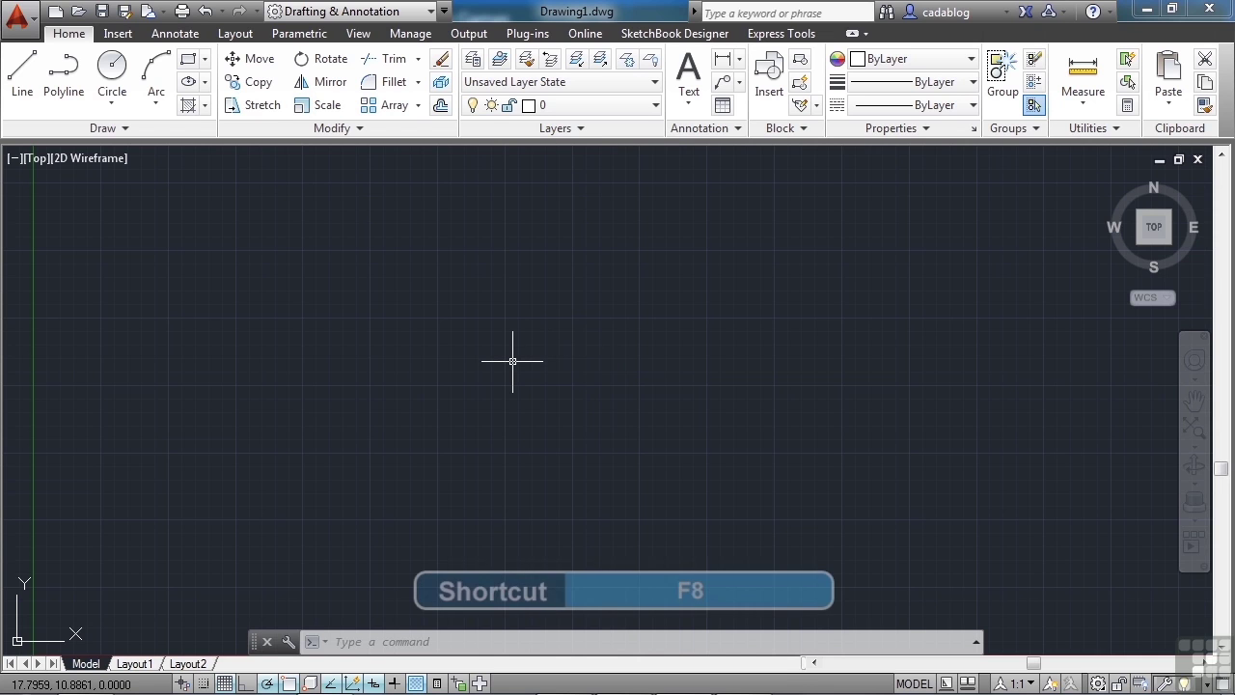
key(F8)
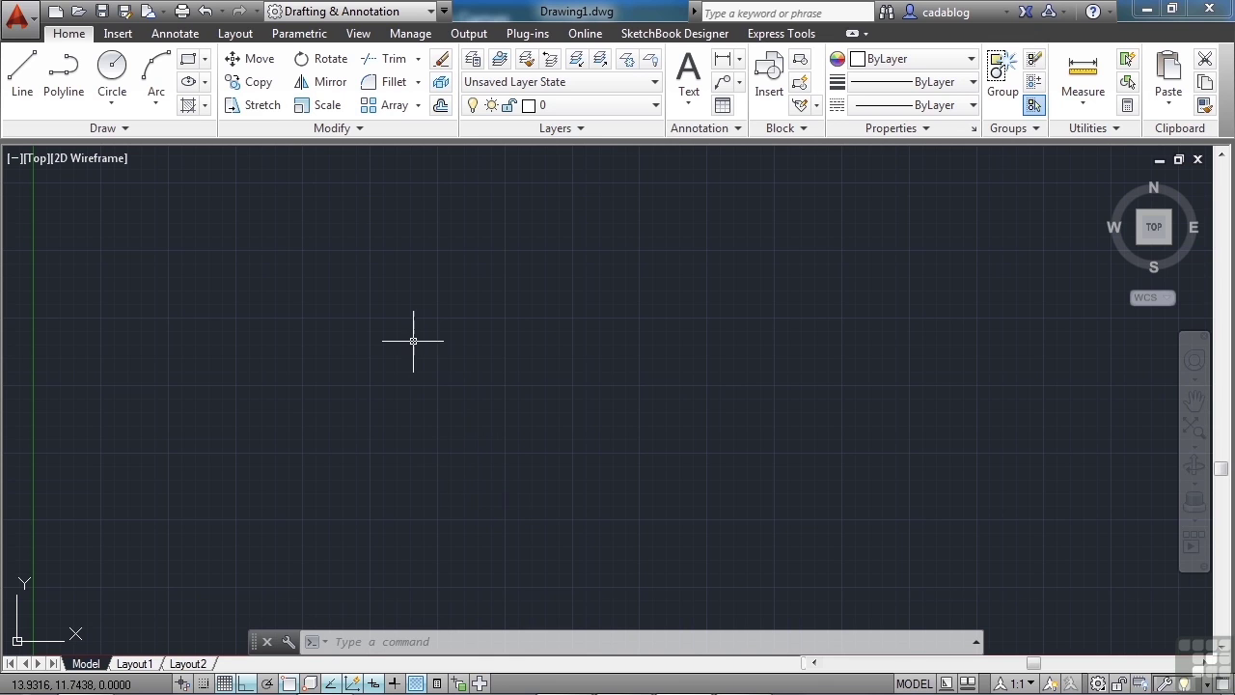
click(204, 60)
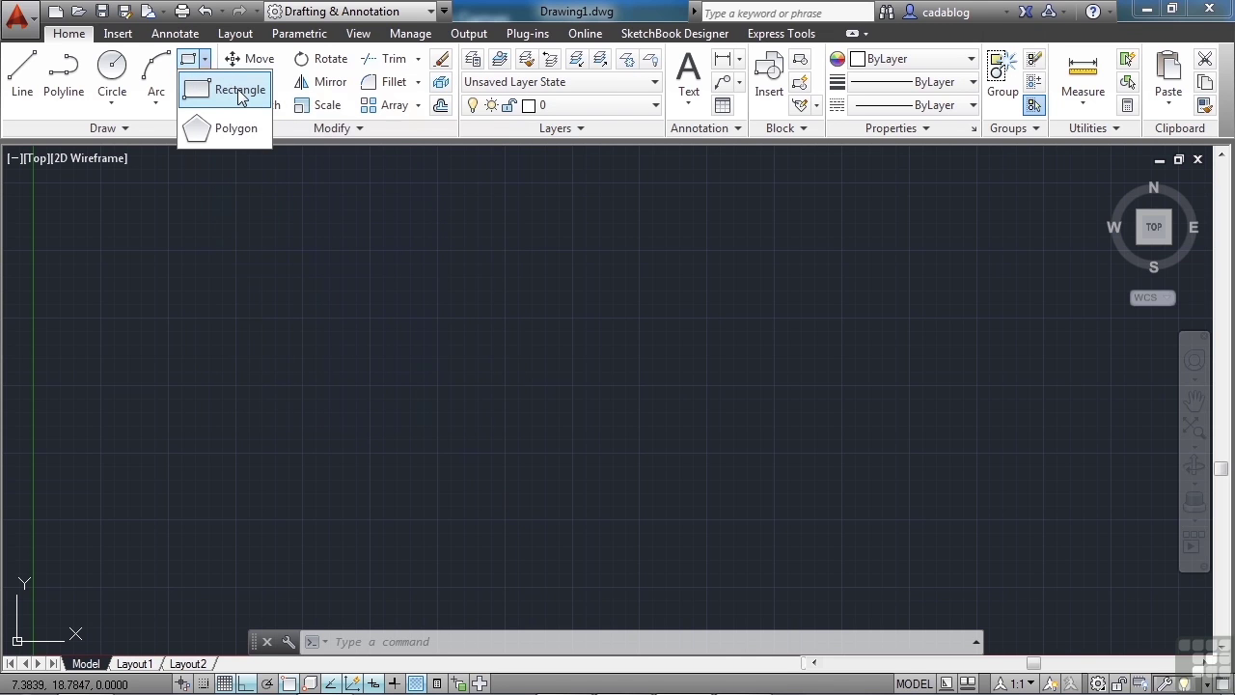
click(239, 93)
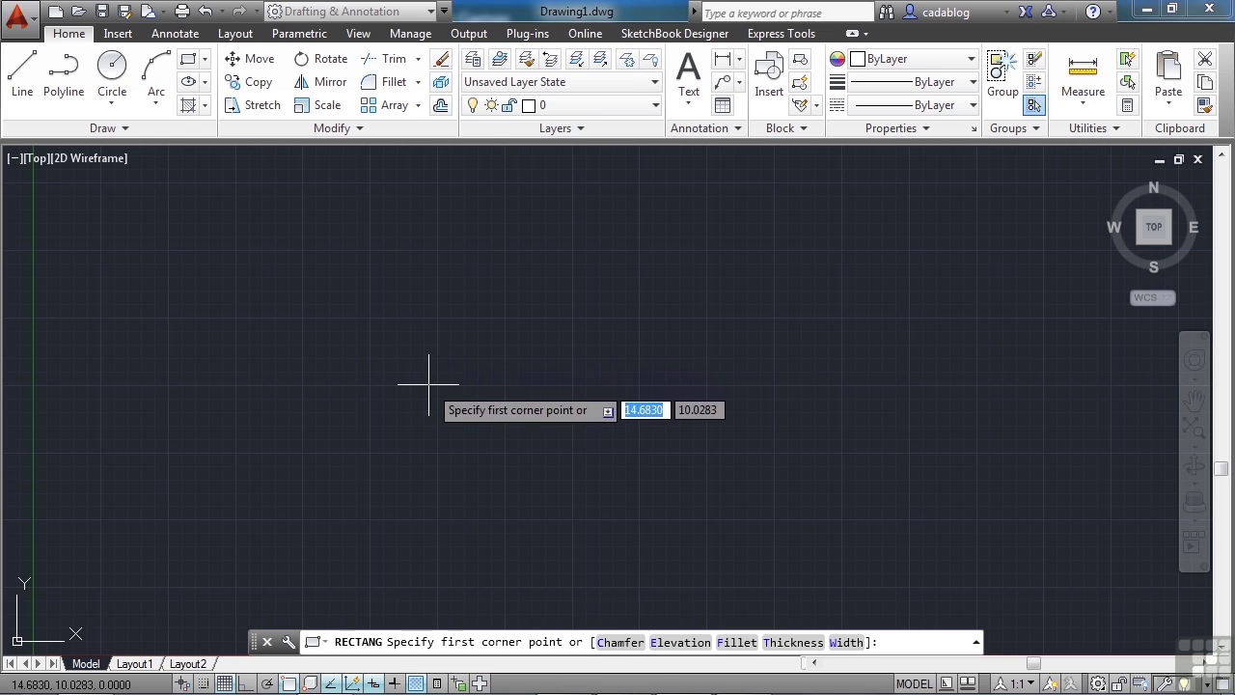
click(461, 434)
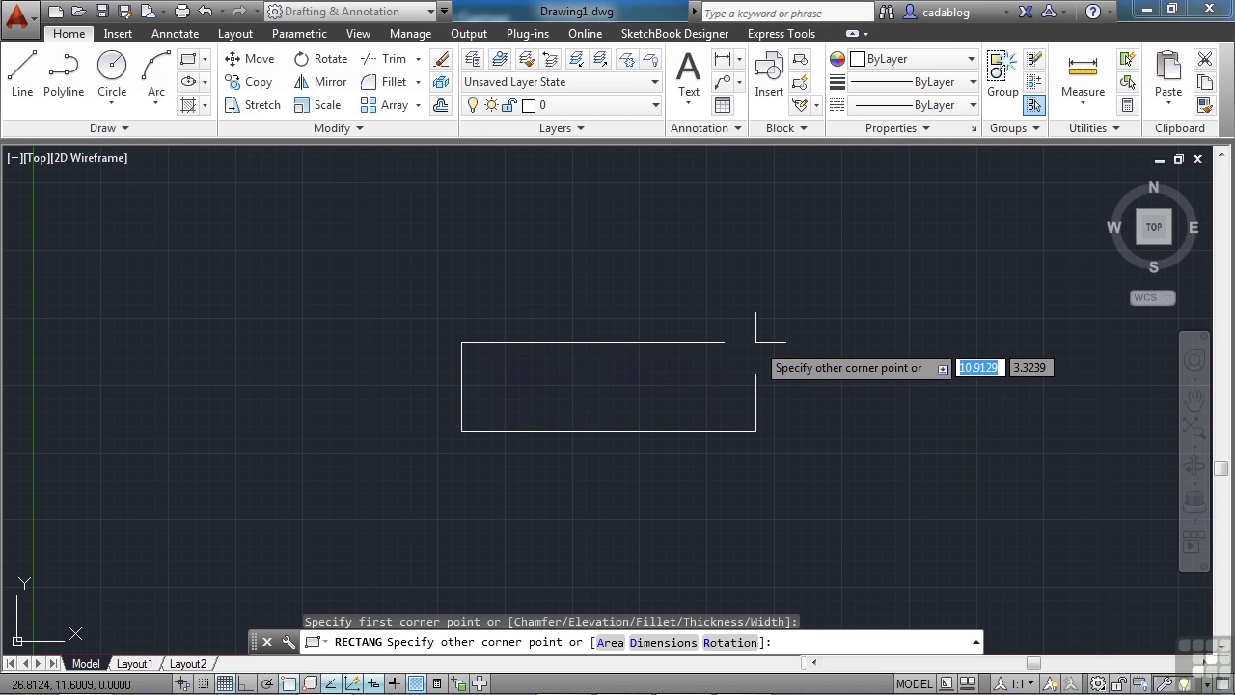
text(50)
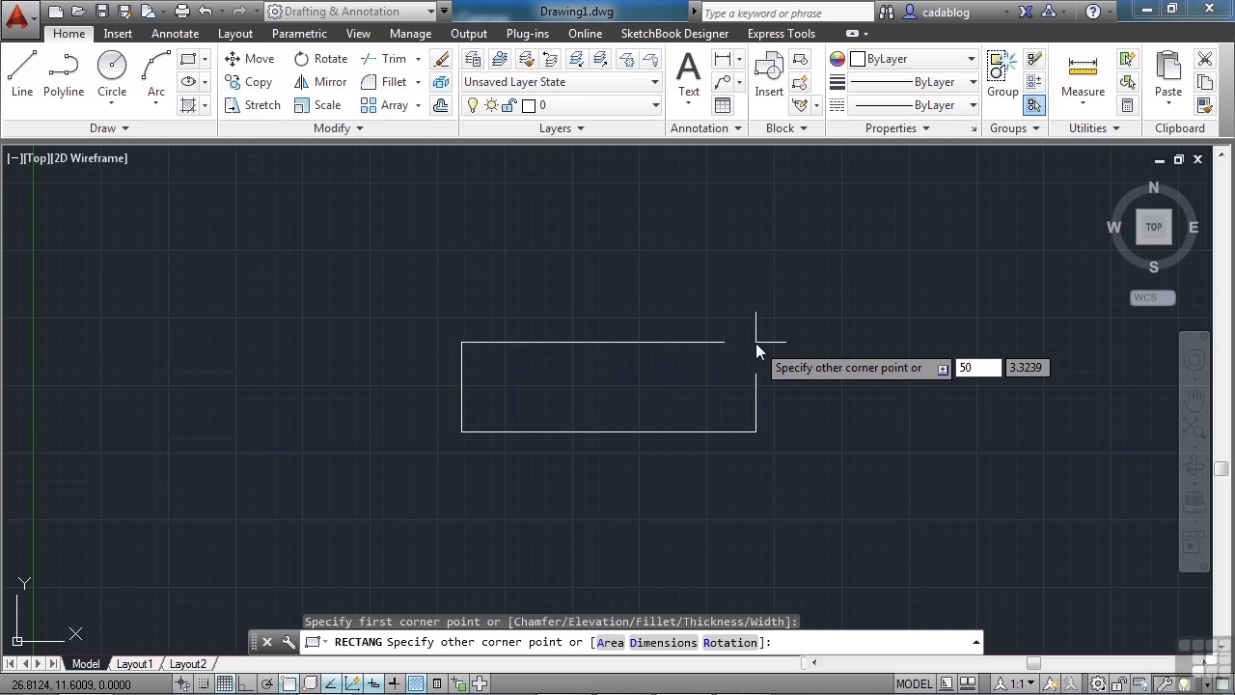
key(Tab)
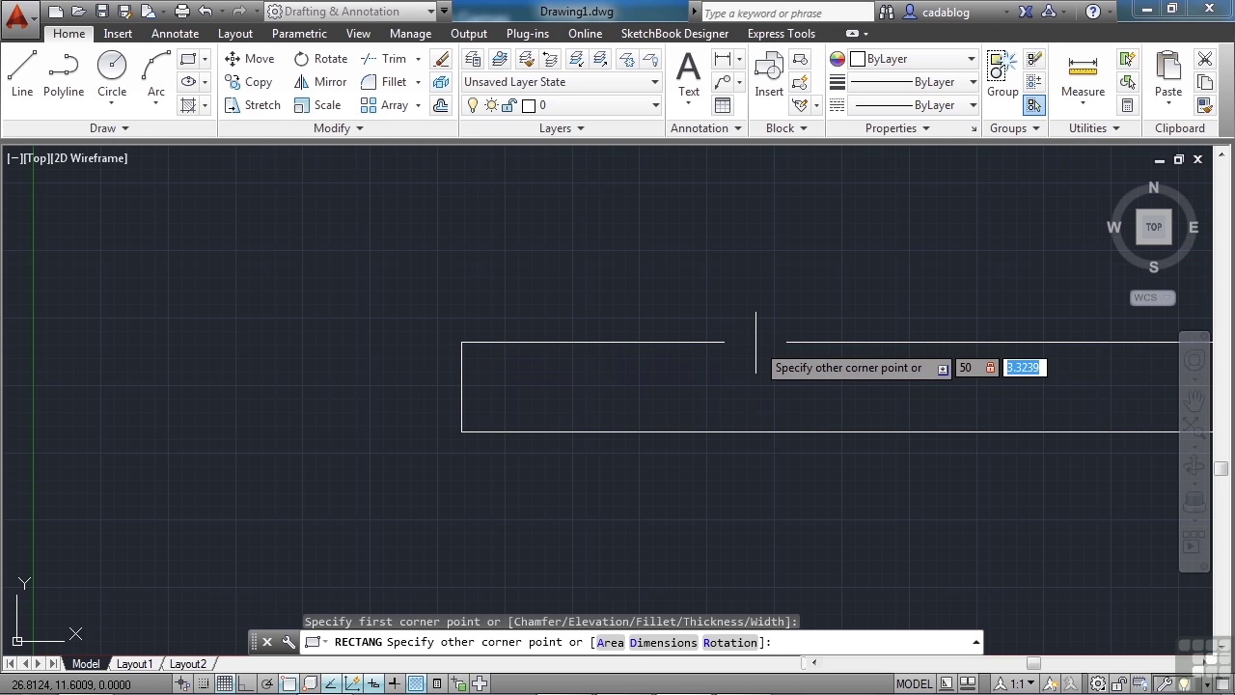
text(30)
key(Return)
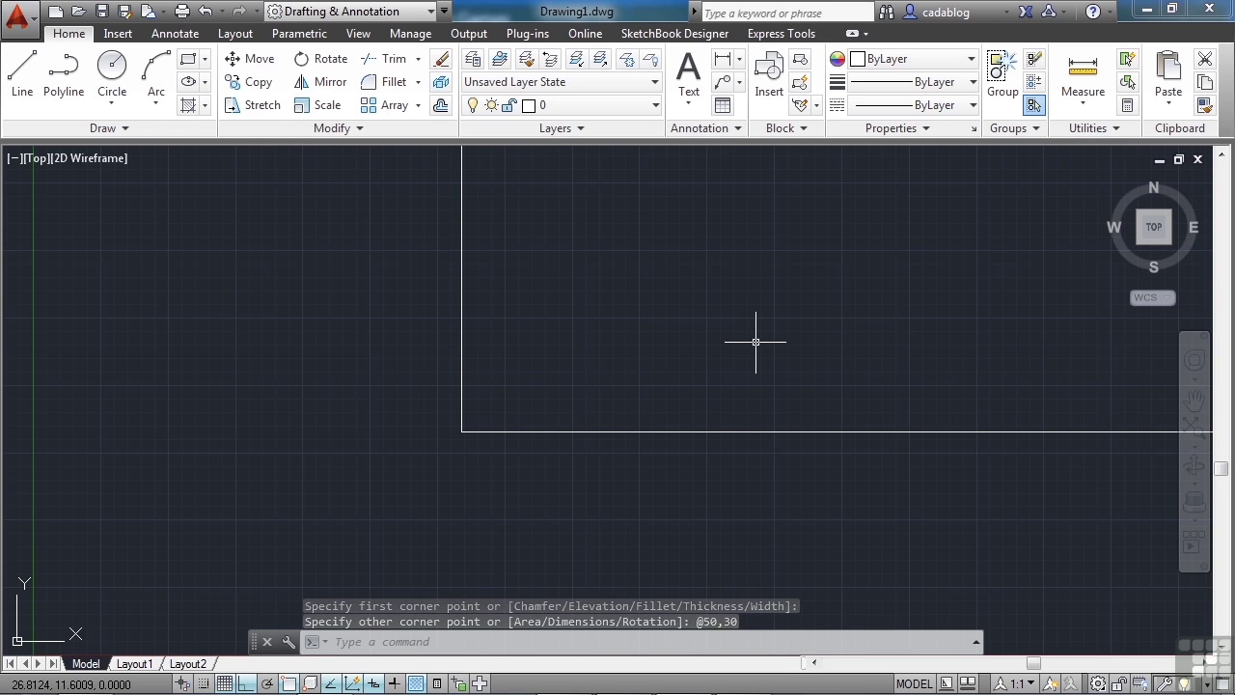
Fit the drawing in view and examine the whole rectangle at different zoom levels
middle_click(751, 342)
middle_click(751, 341)
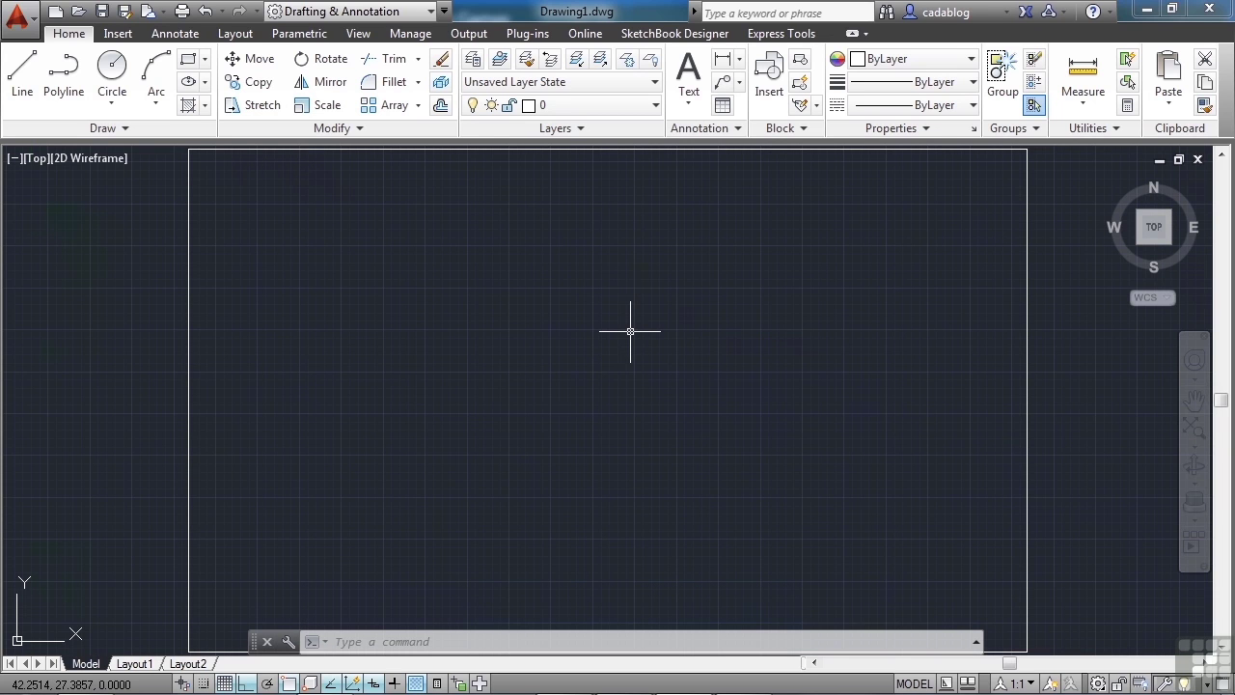
scroll(641, 334, down, 5)
scroll(640, 334, up, 5)
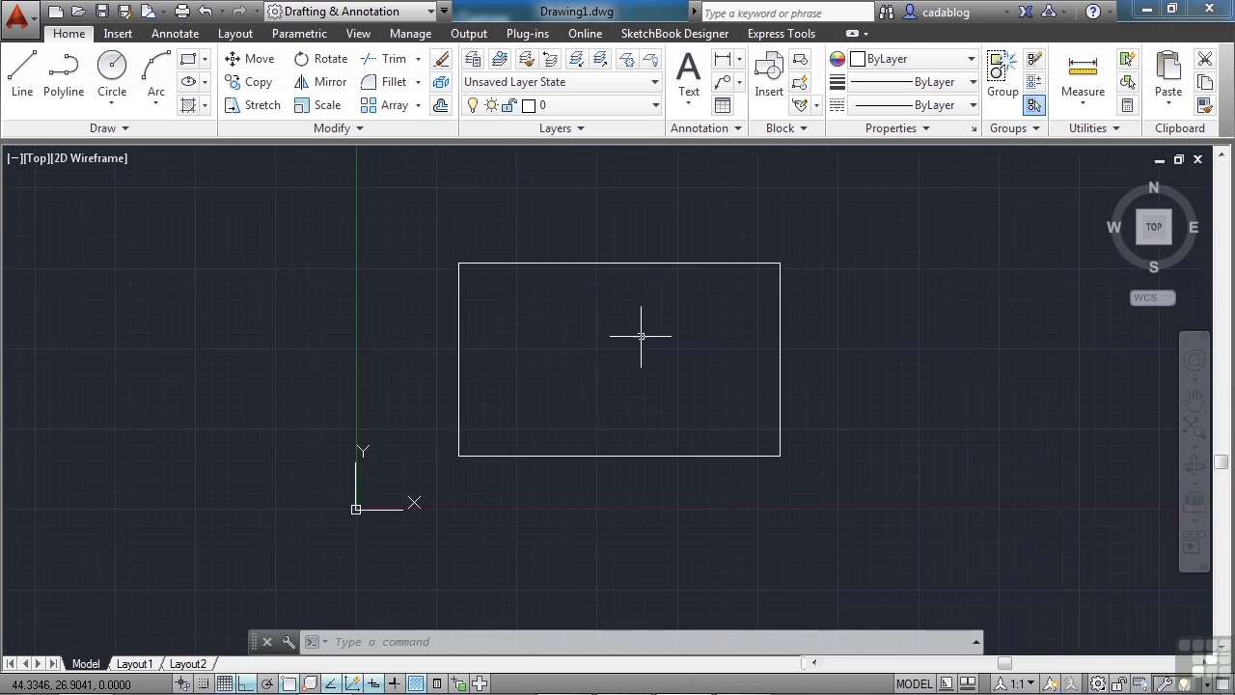
scroll(641, 337, down, 2)
scroll(642, 337, up, 5)
scroll(643, 336, down, 3)
scroll(644, 335, down, 3)
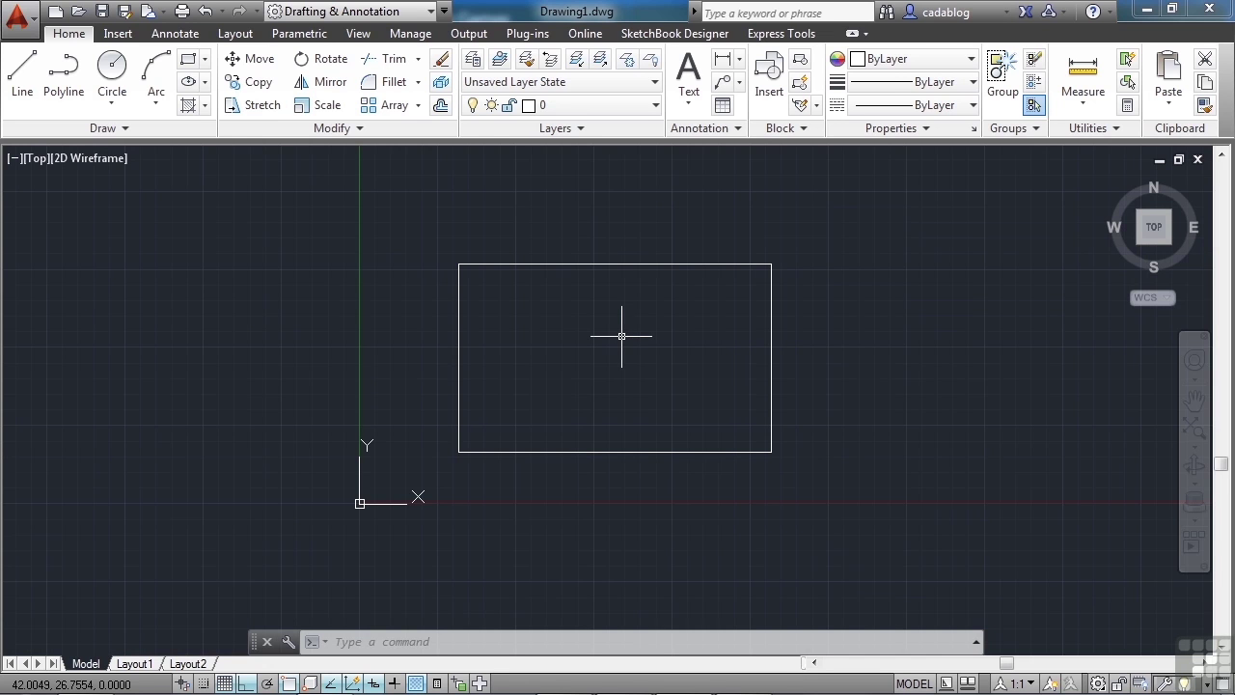
mouse_move(604, 336)
middle_down()
mouse_move(778, 348)
mouse_move(473, 314)
mouse_move(711, 380)
mouse_move(496, 350)
mouse_move(568, 357)
middle_up()
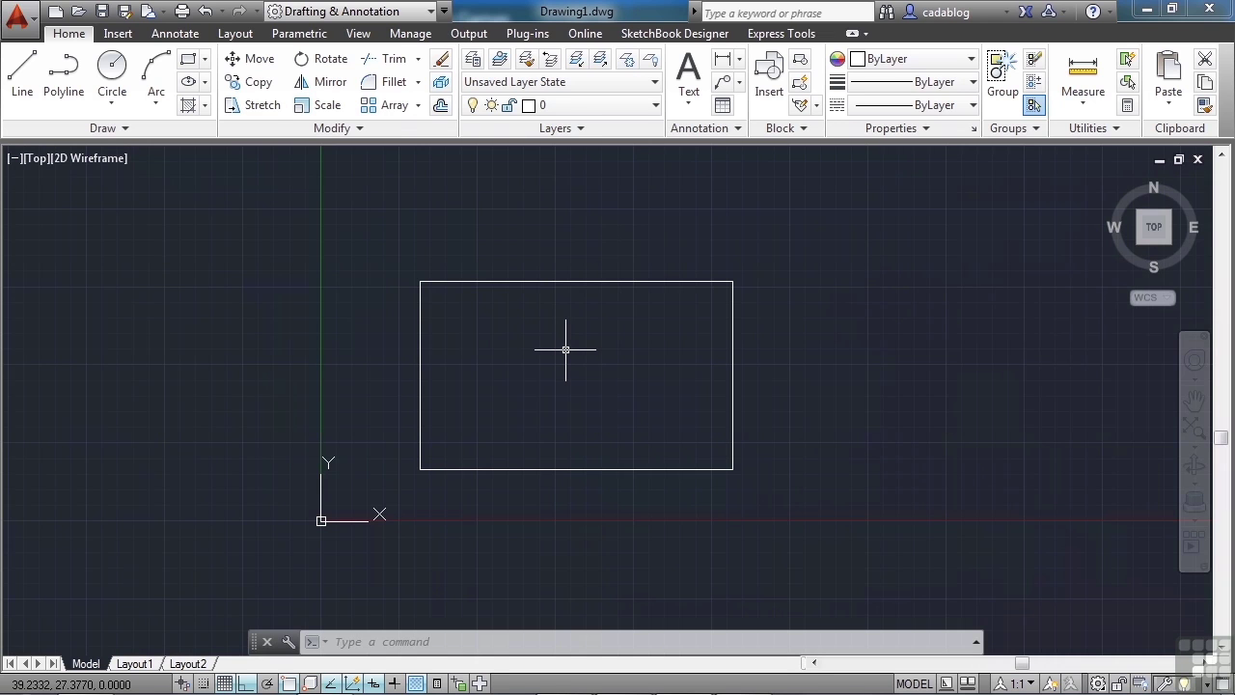
scroll(510, 364, up, 2)
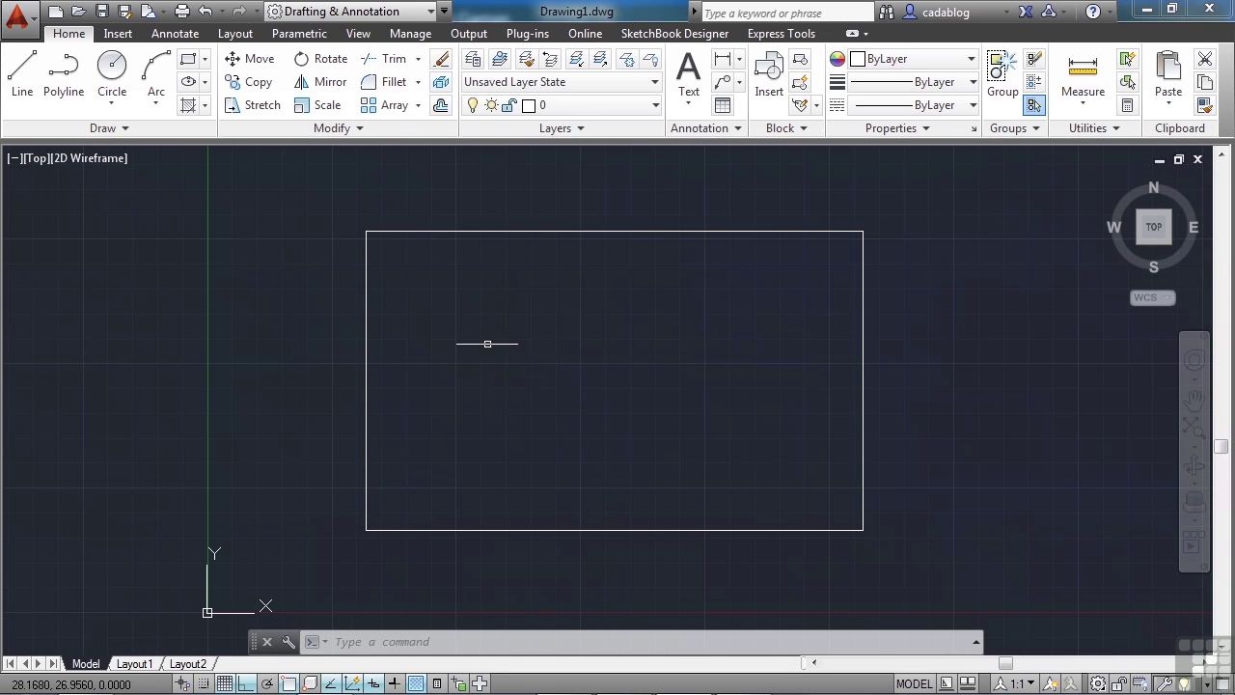
Offset the rectangle inward by 0.5 to form the wall thickness
click(440, 107)
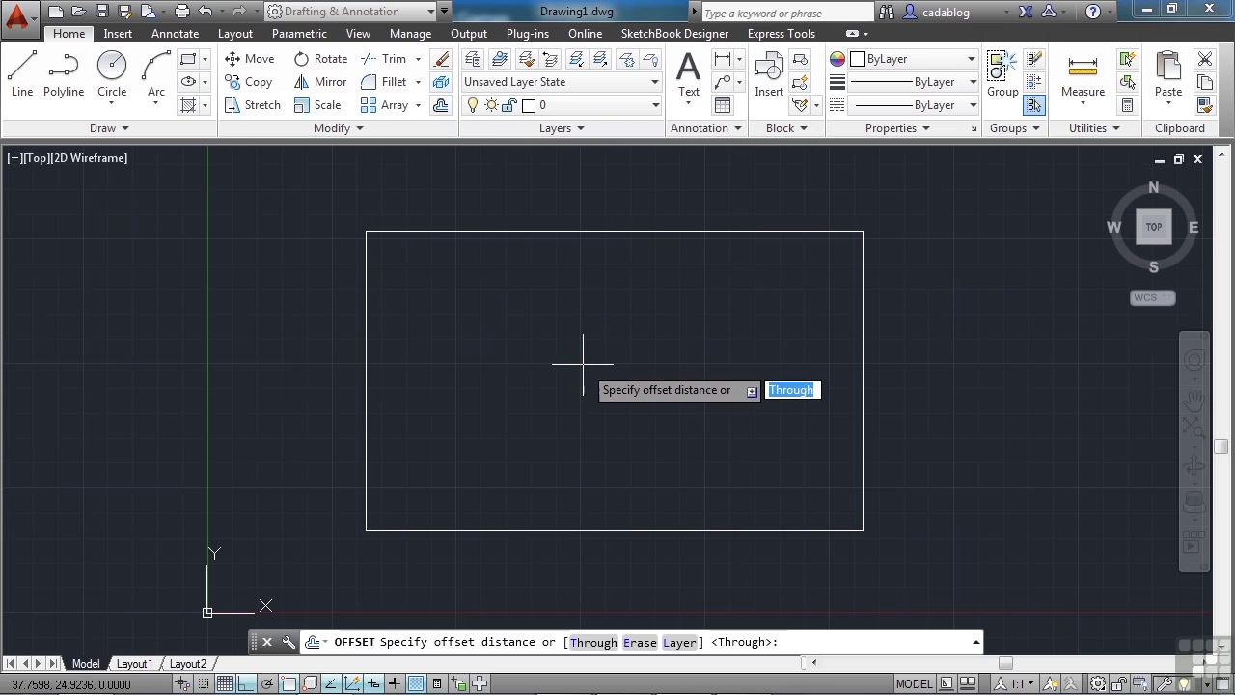
text(.5)
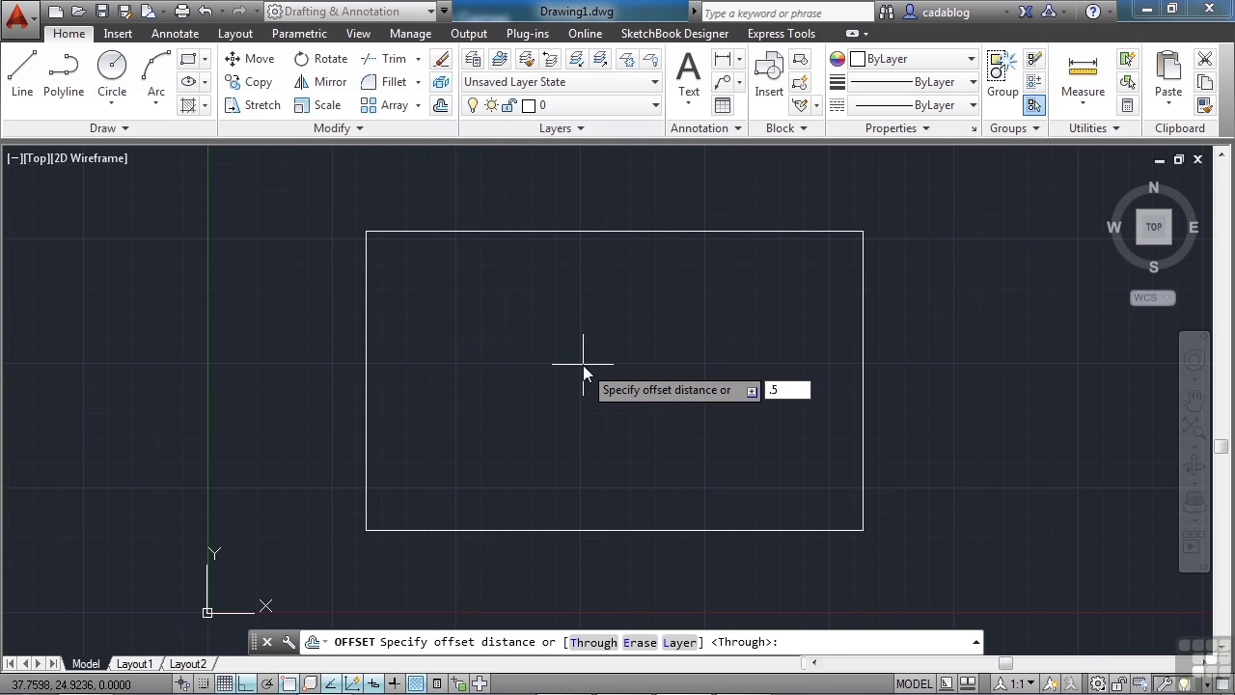
key(Return)
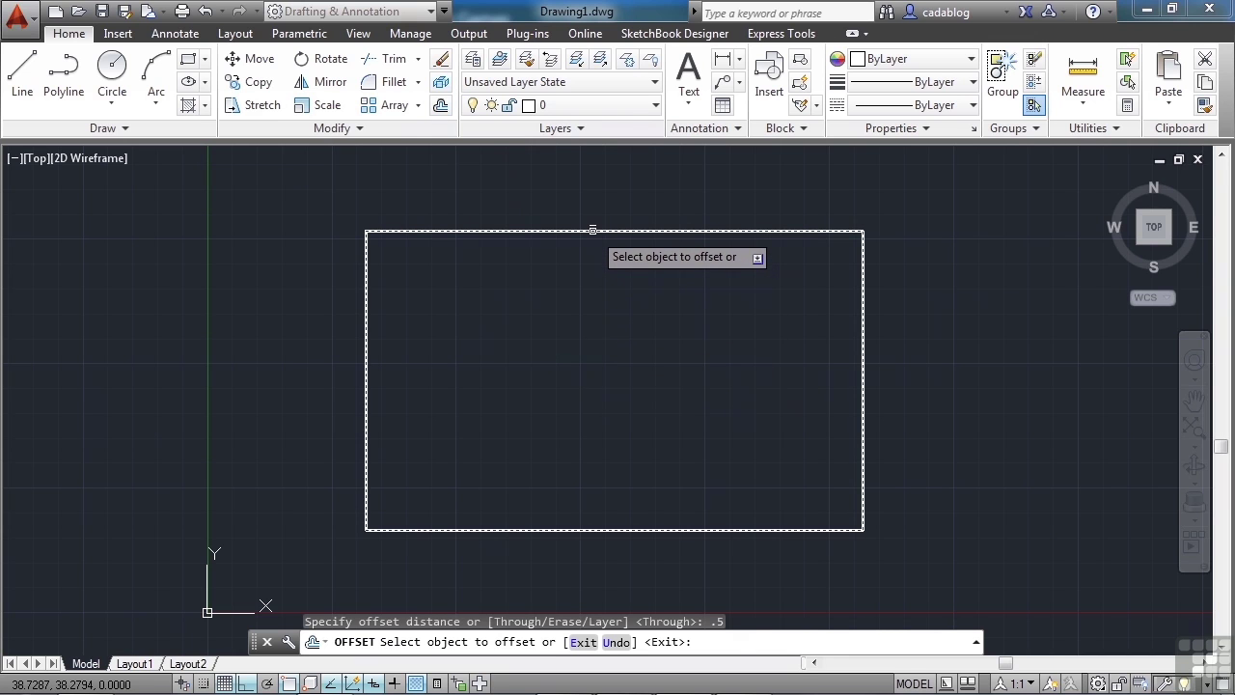
click(592, 229)
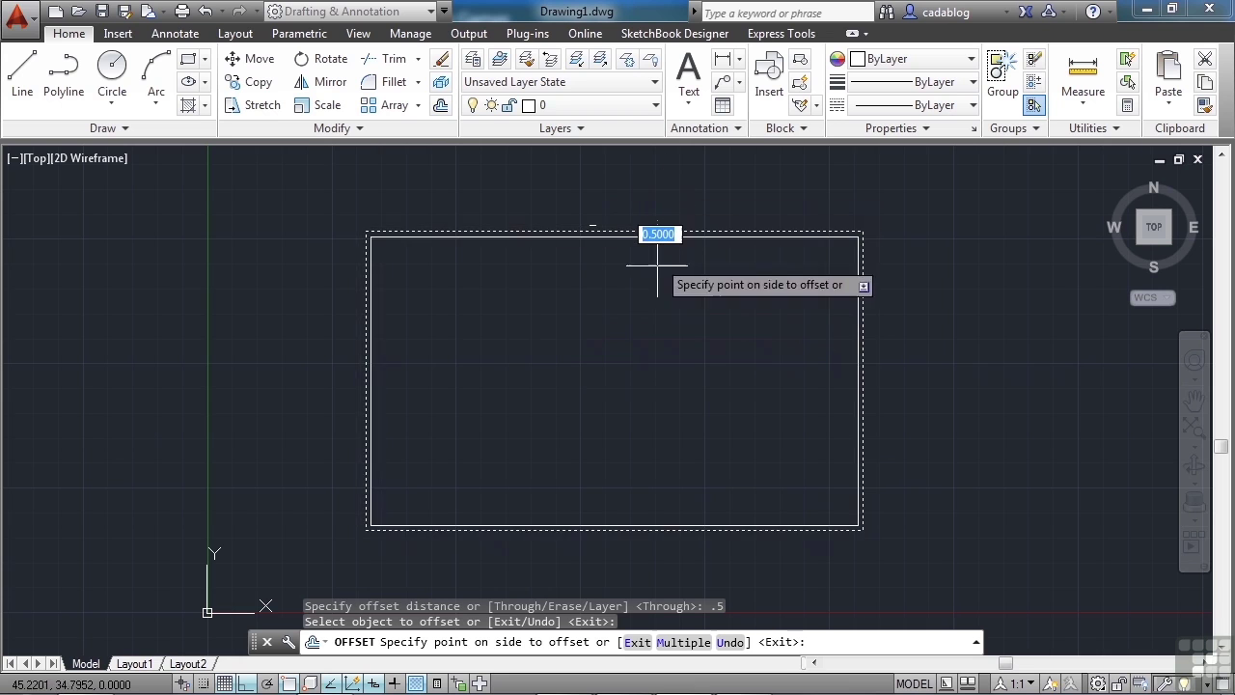
click(639, 330)
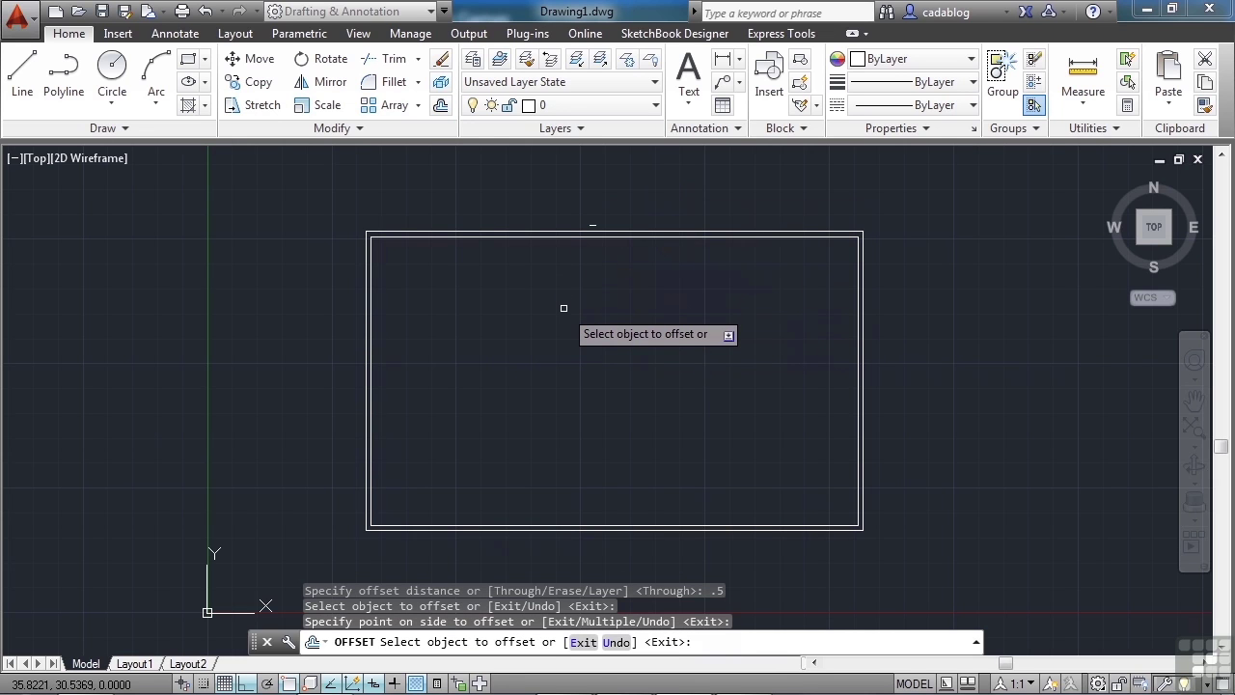
key(Escape)
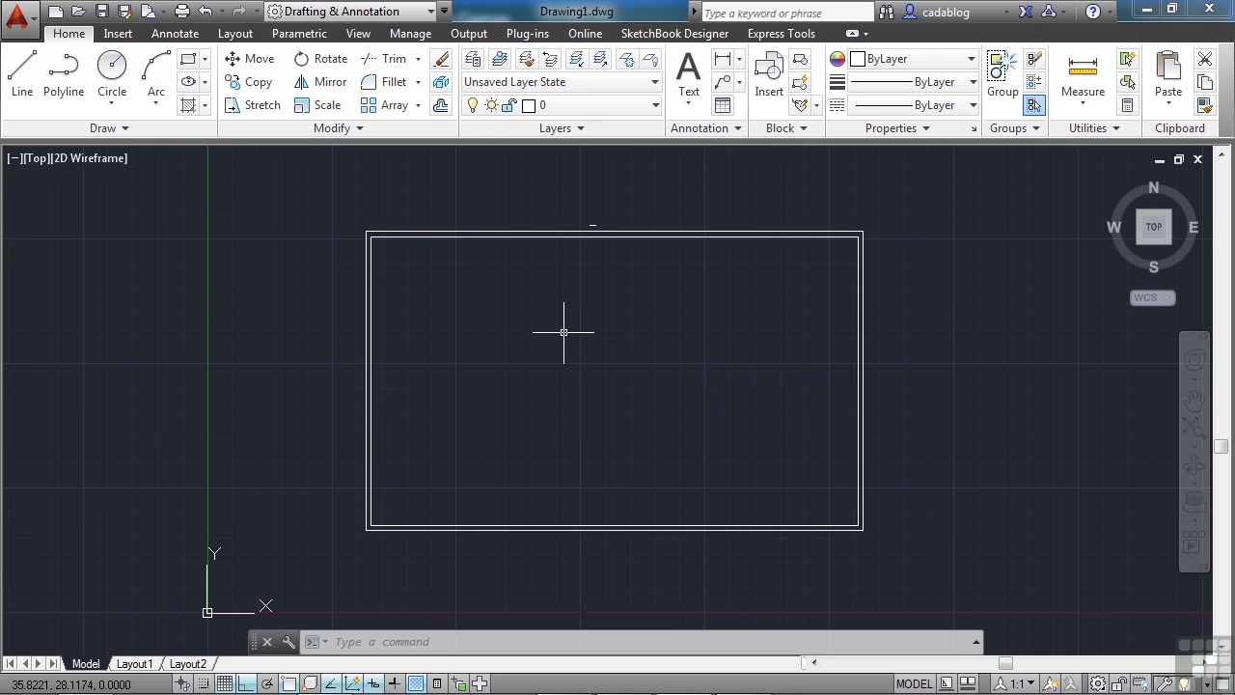
Insert the Door - Imperial block from the architectural tool palette inside the rectangle
key(ctrl+3)
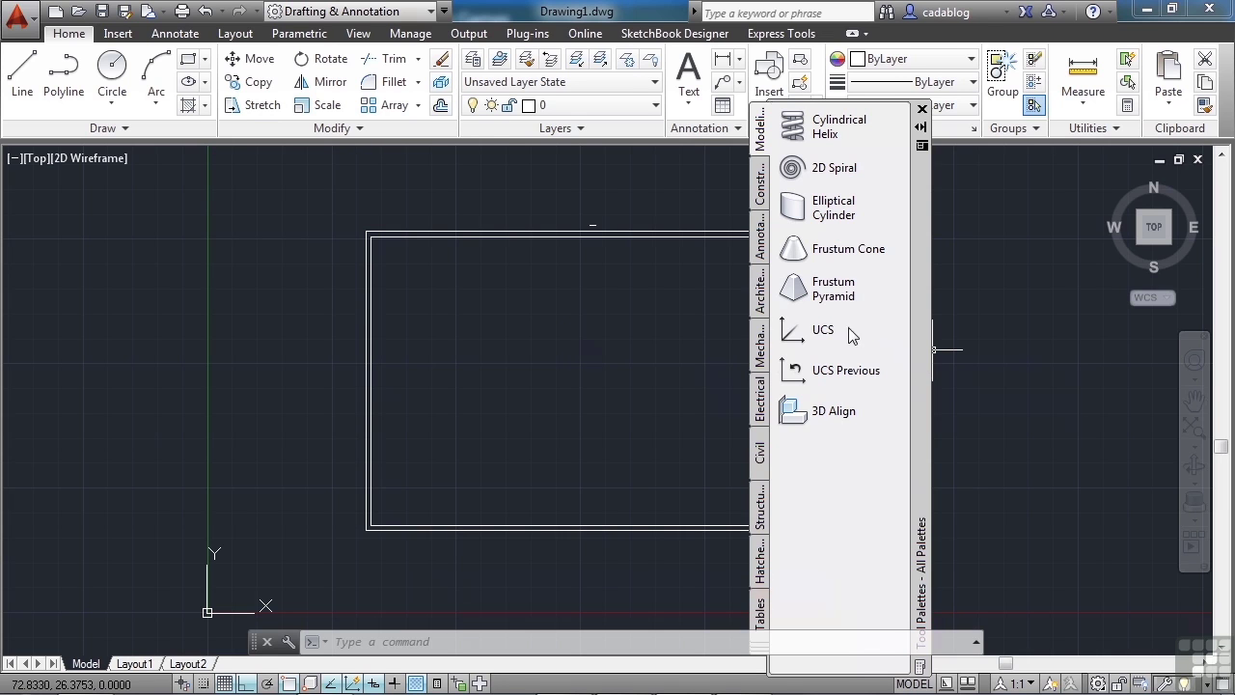
click(761, 305)
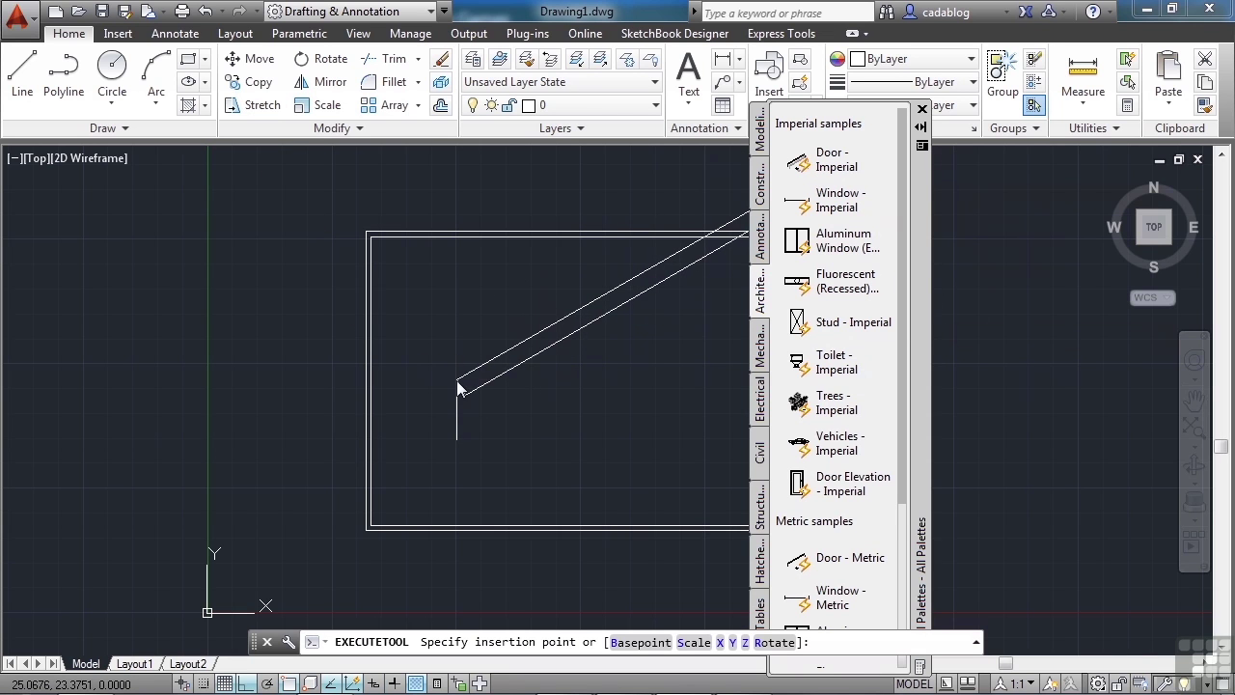
click(456, 380)
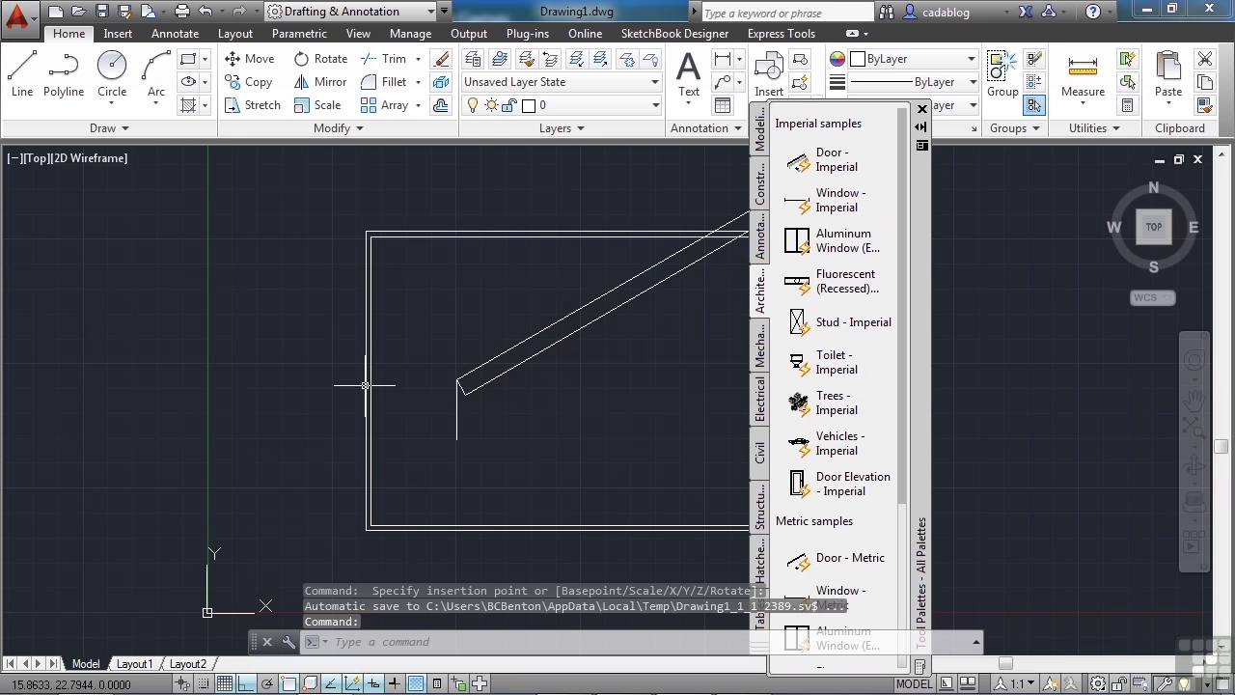
Scale the inserted door block by a factor of 1/12 about a base point just beneath the door leaf
scroll(494, 367, down, 2)
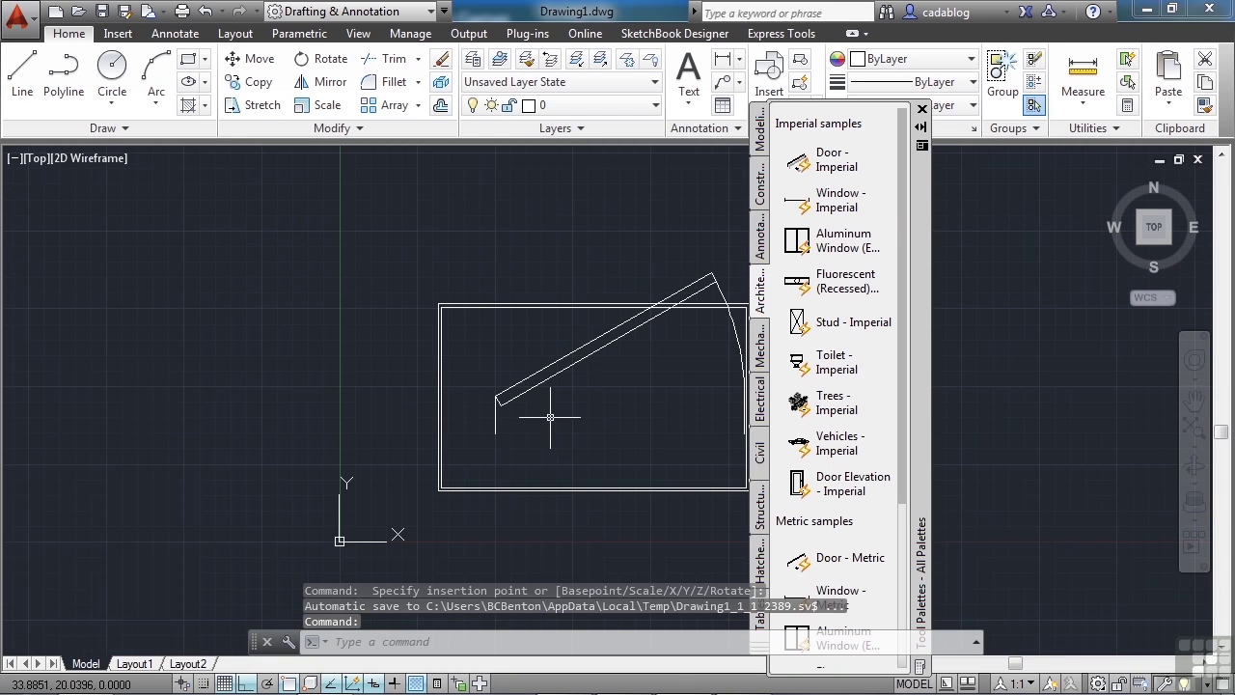
middle_drag(556, 405, 467, 391)
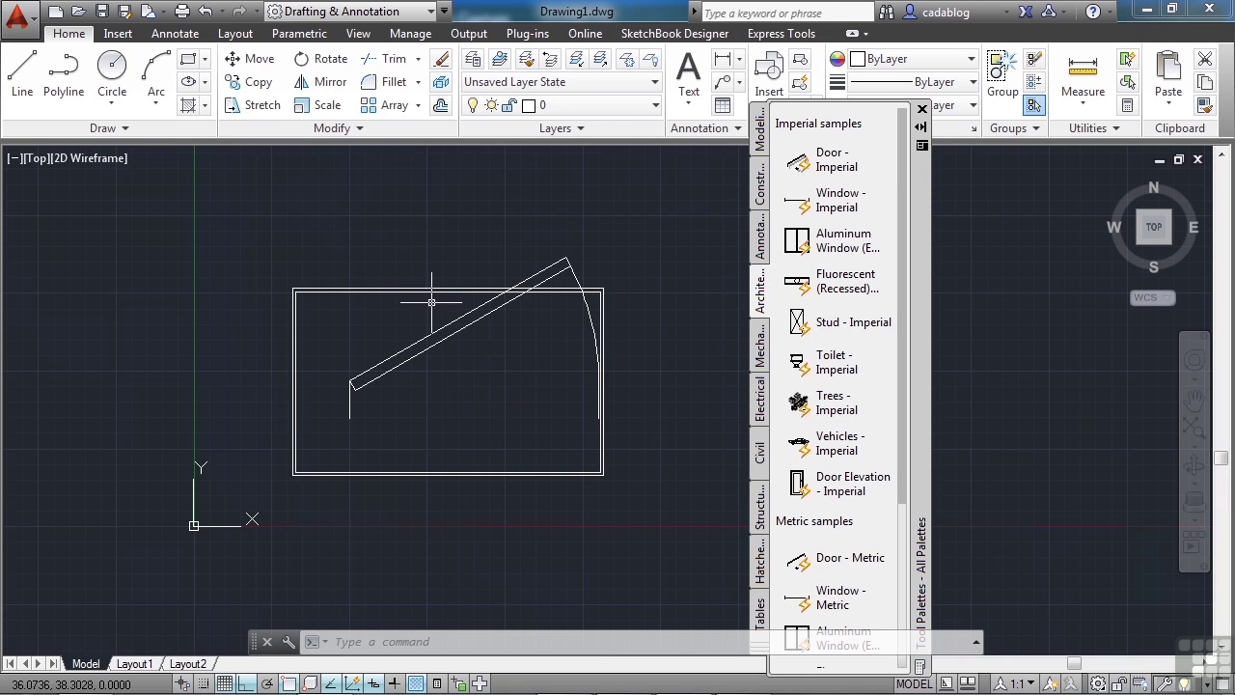
click(328, 114)
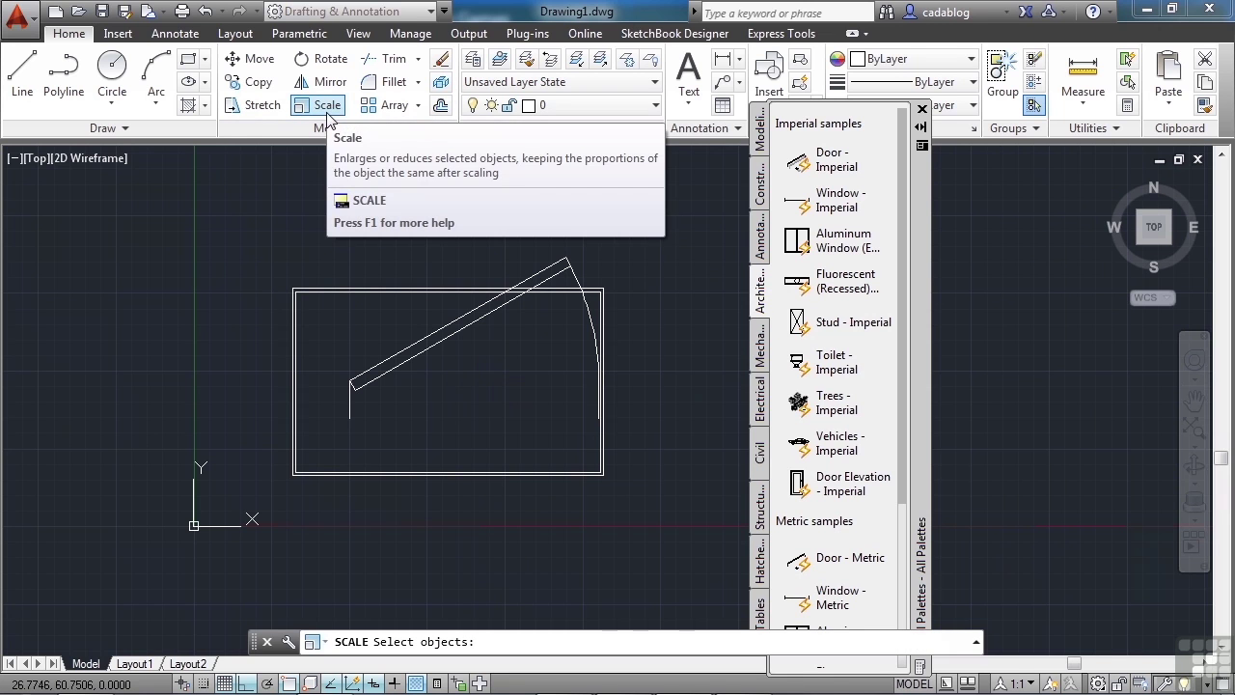
click(432, 332)
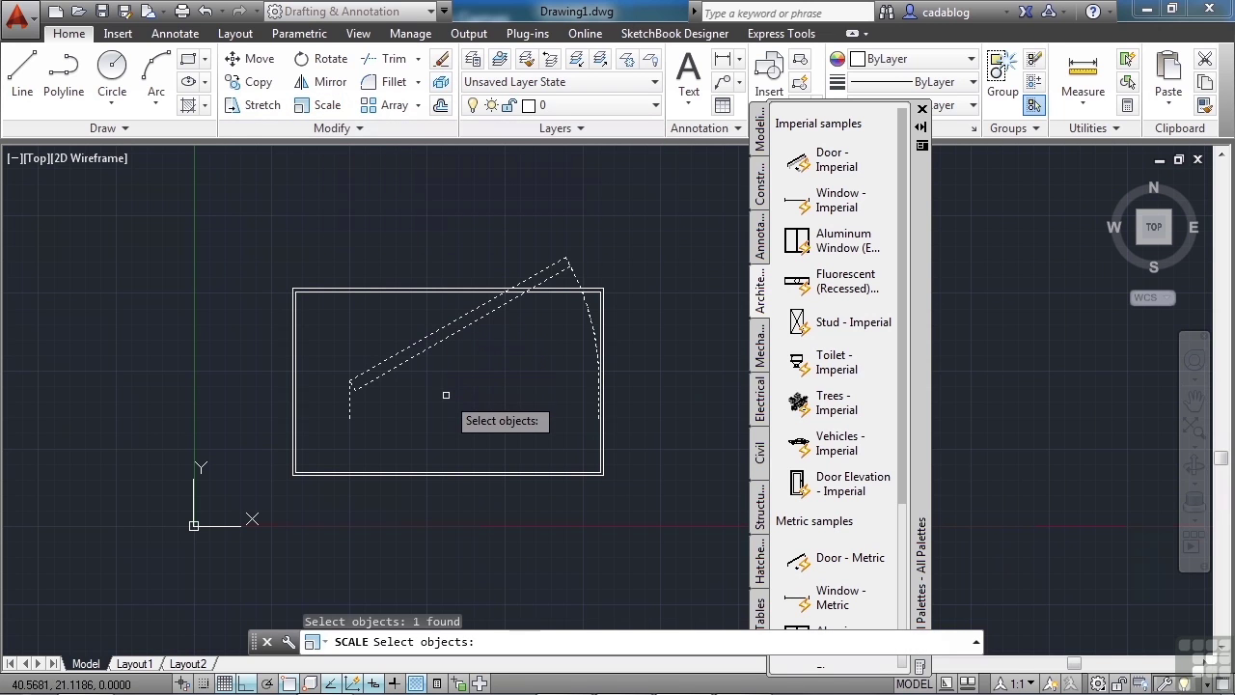
key(Return)
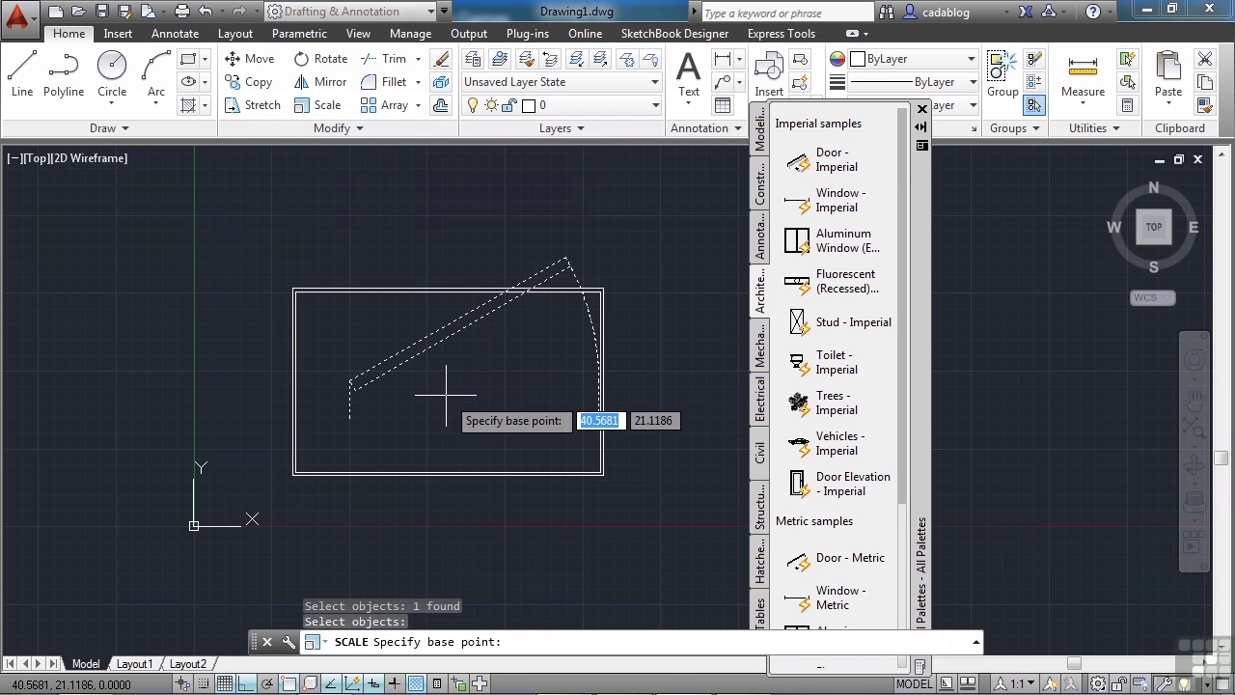
click(396, 394)
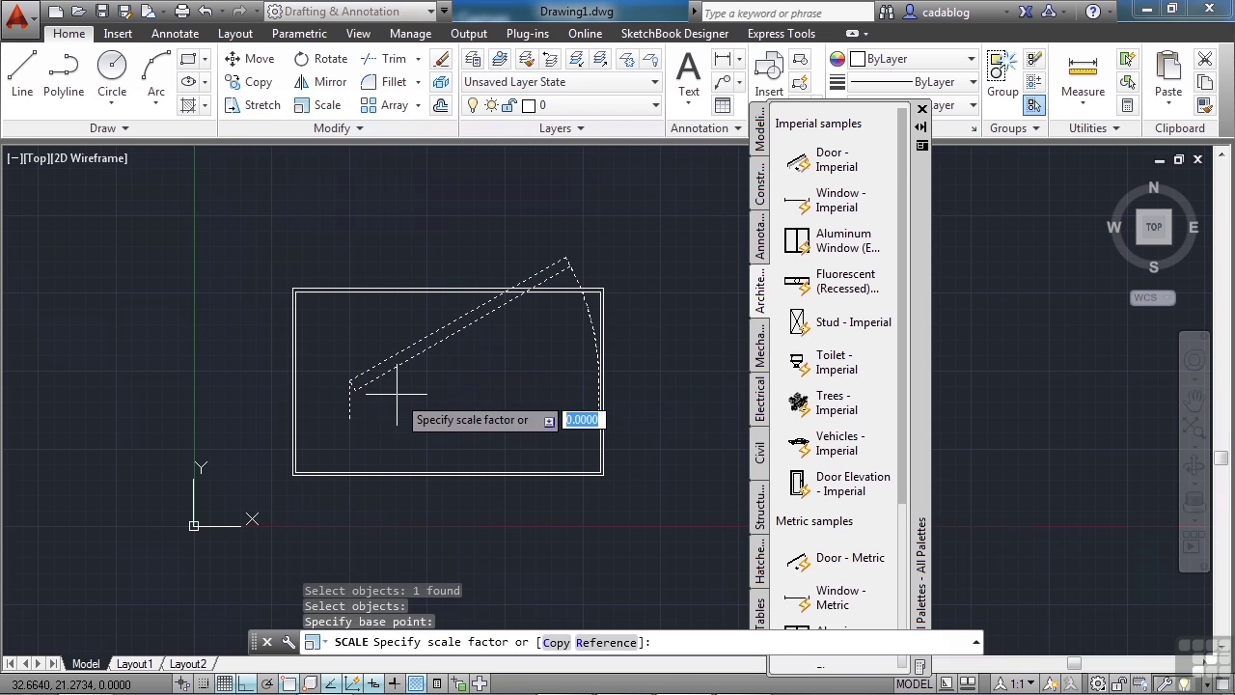
text(1/)
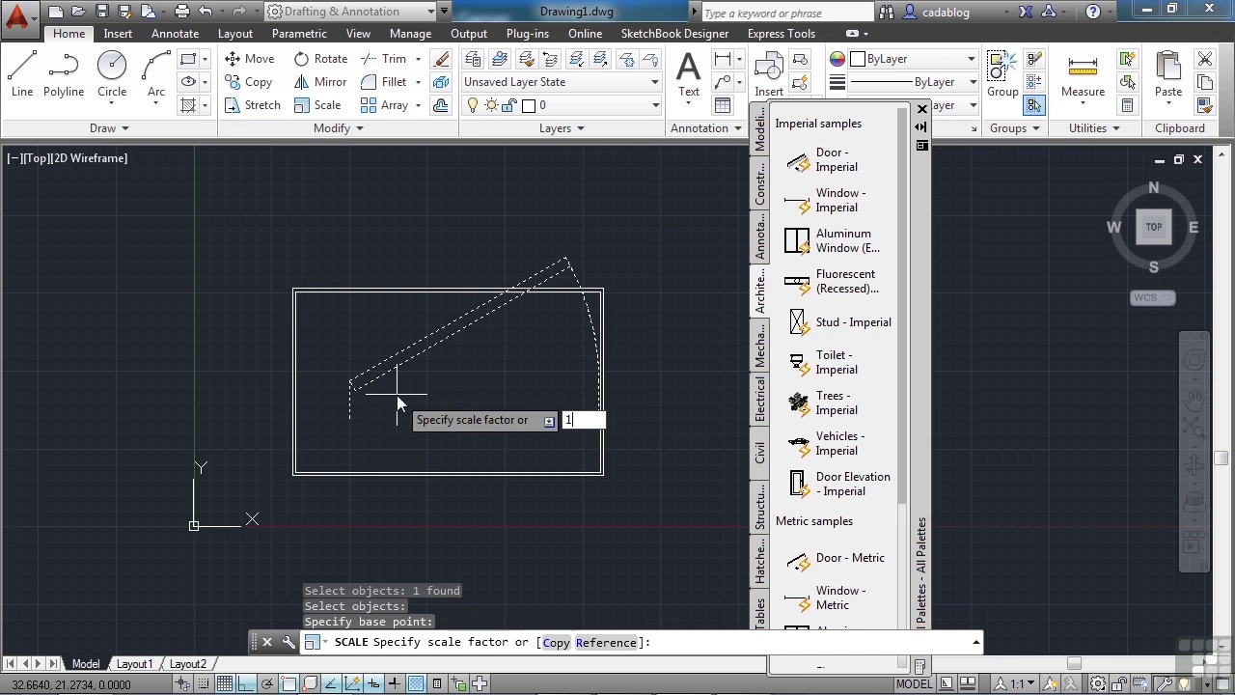
text(12)
key(Return)
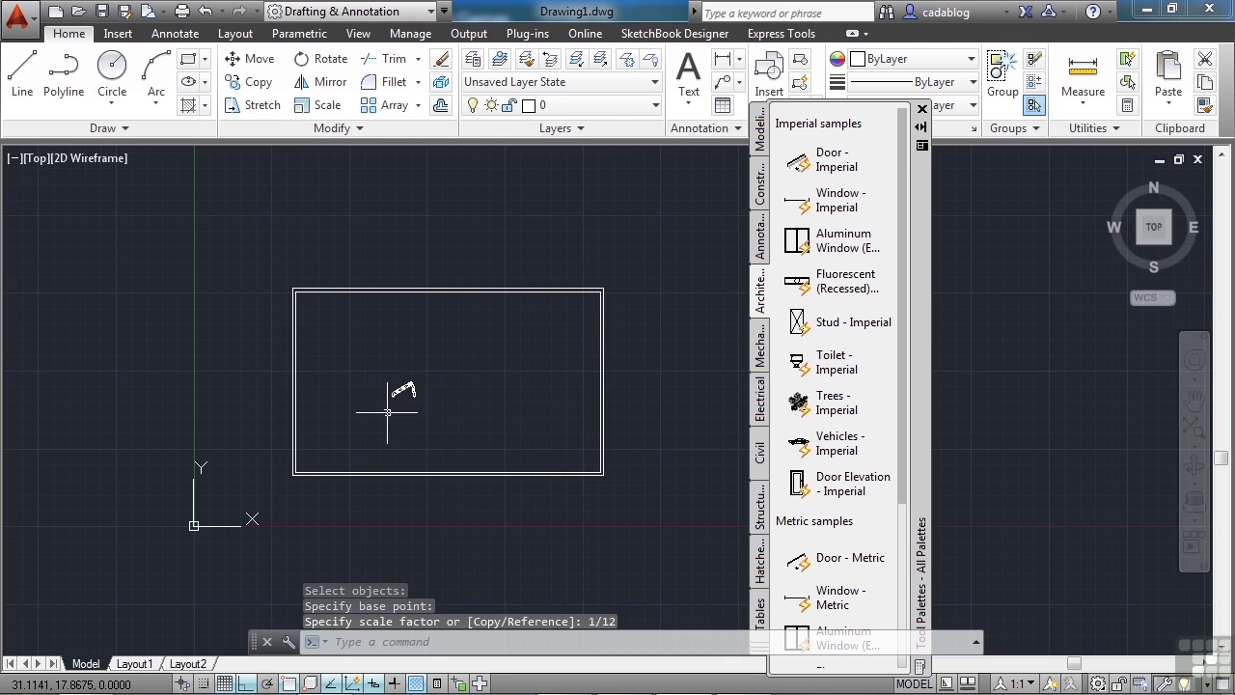
Start moving the door block, taking the lower endpoint of its hinge-side jamb line as the base point
scroll(397, 396, up, 2)
scroll(398, 413, down, 1)
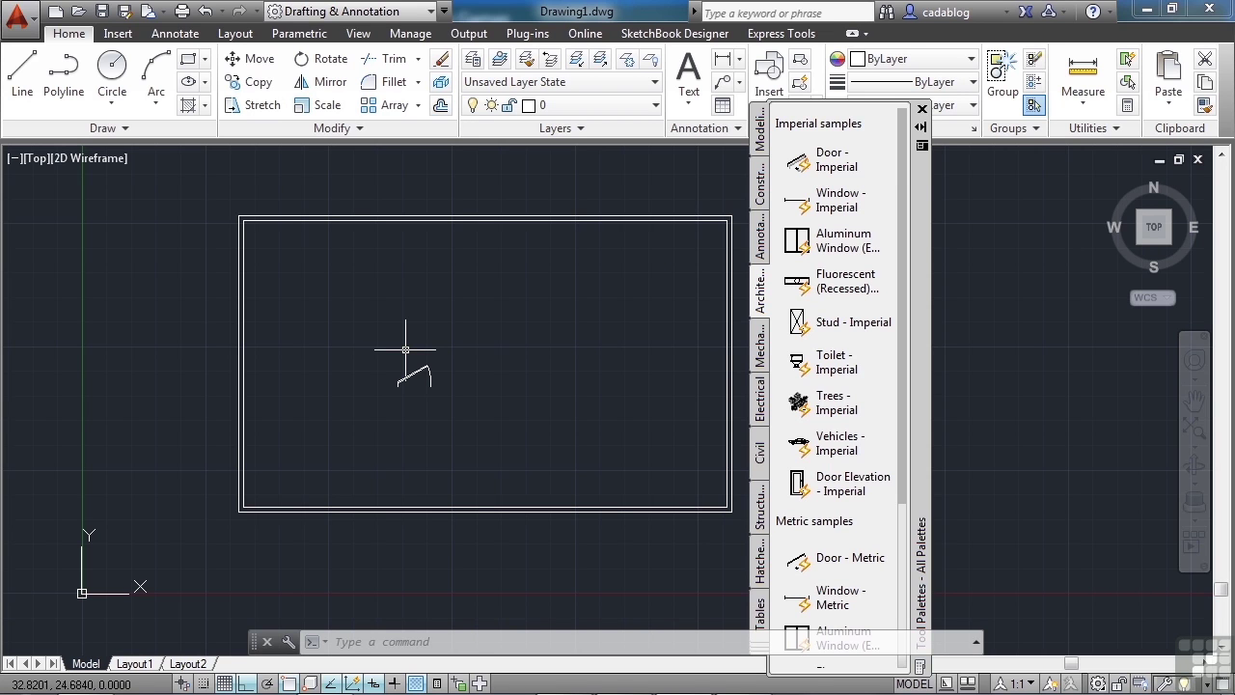
text(M)
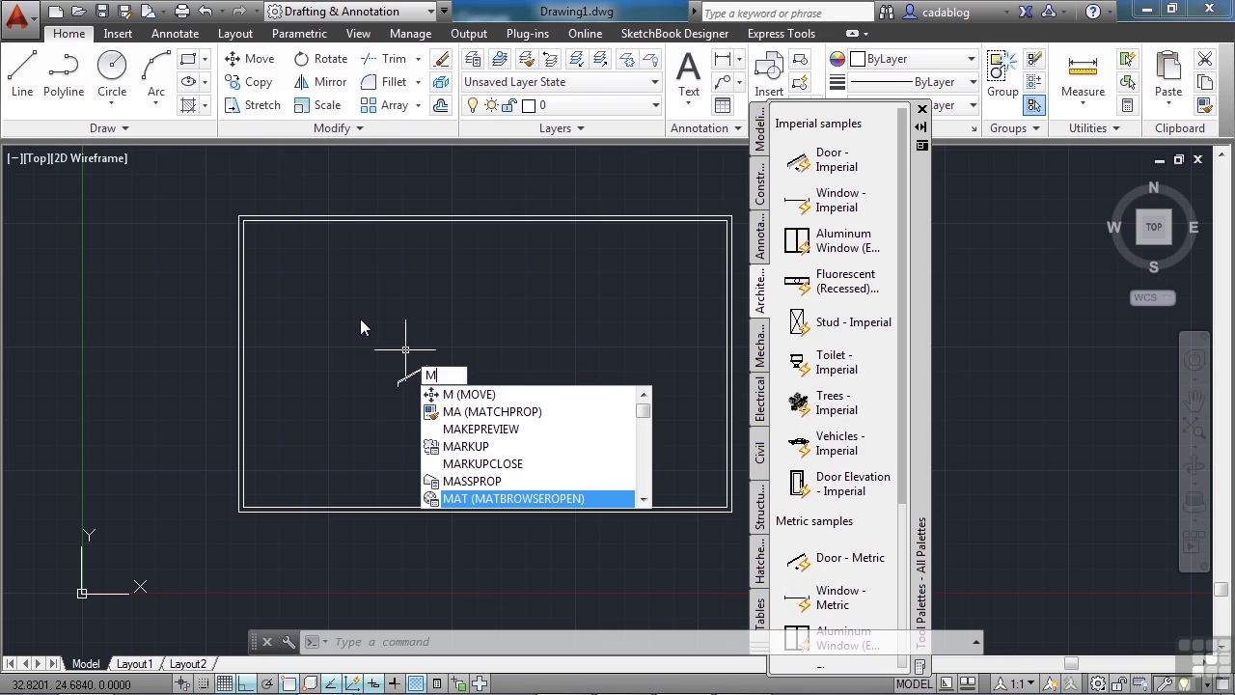
key(Return)
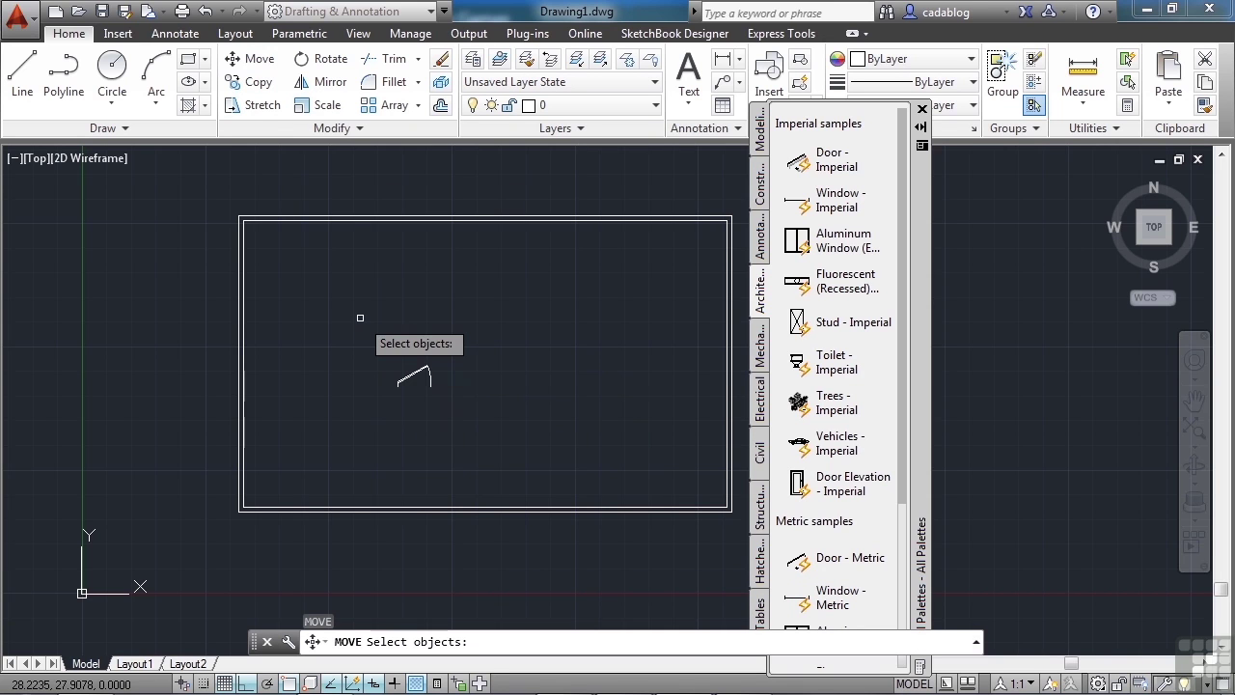
click(413, 368)
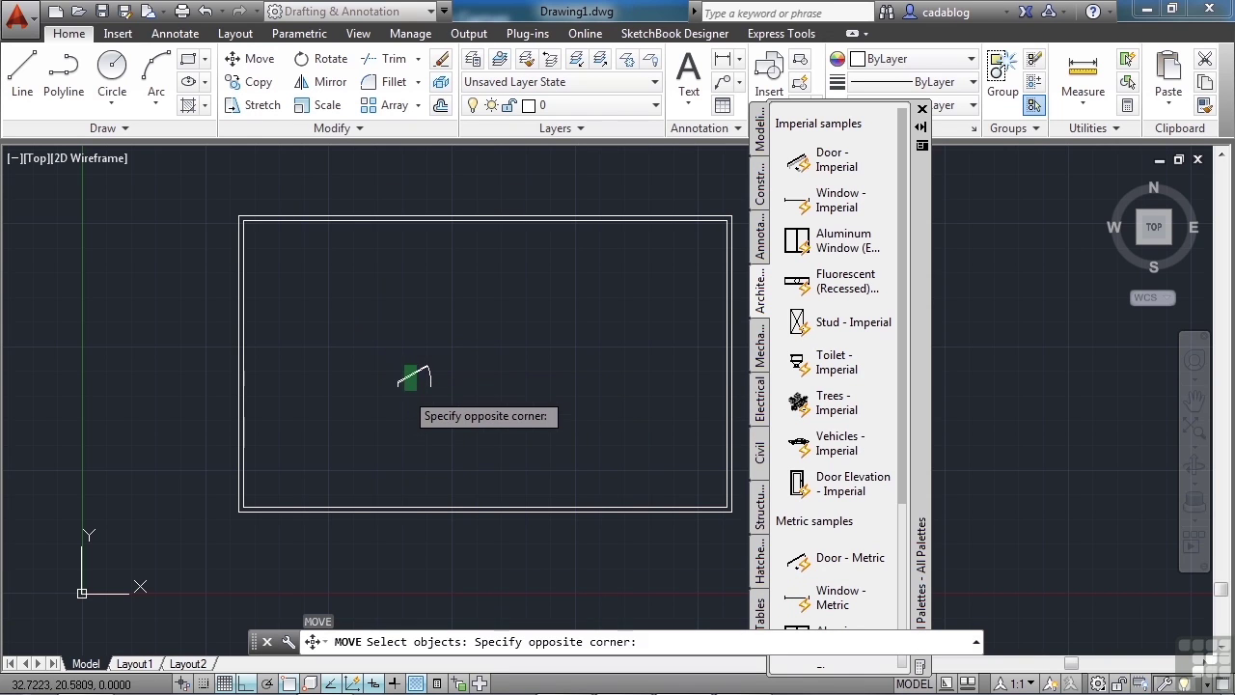
click(413, 372)
scroll(417, 373, up, 6)
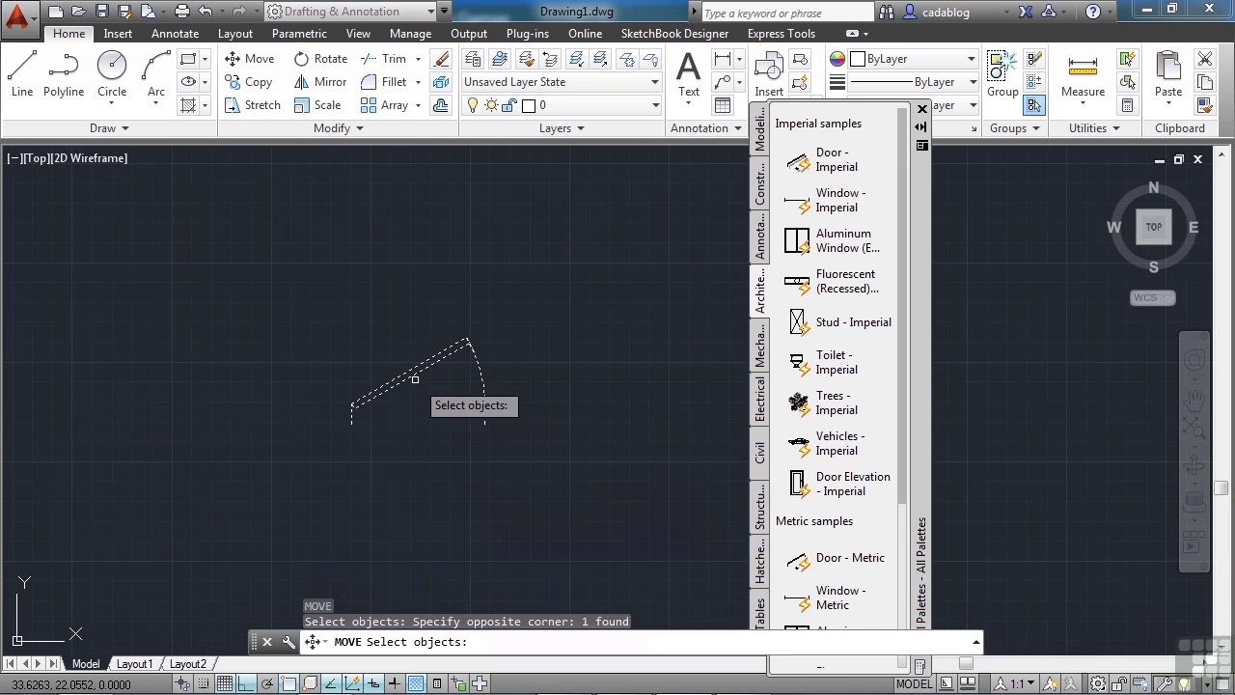
click(433, 360)
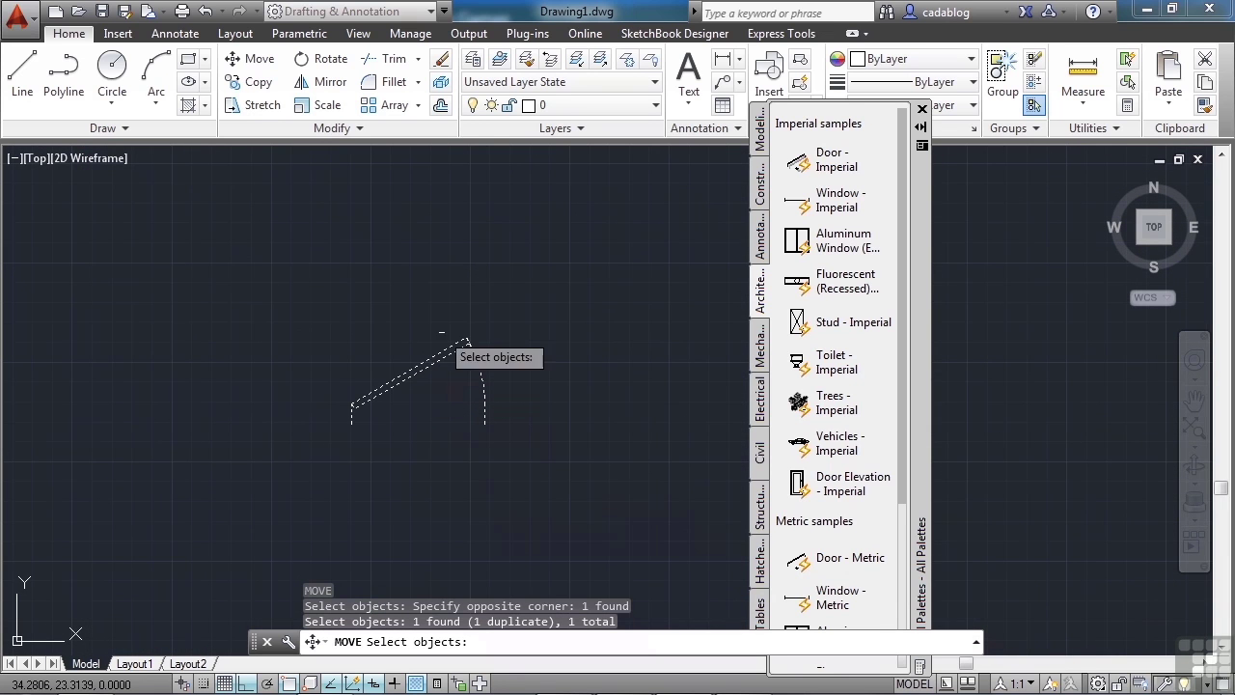
click(450, 285)
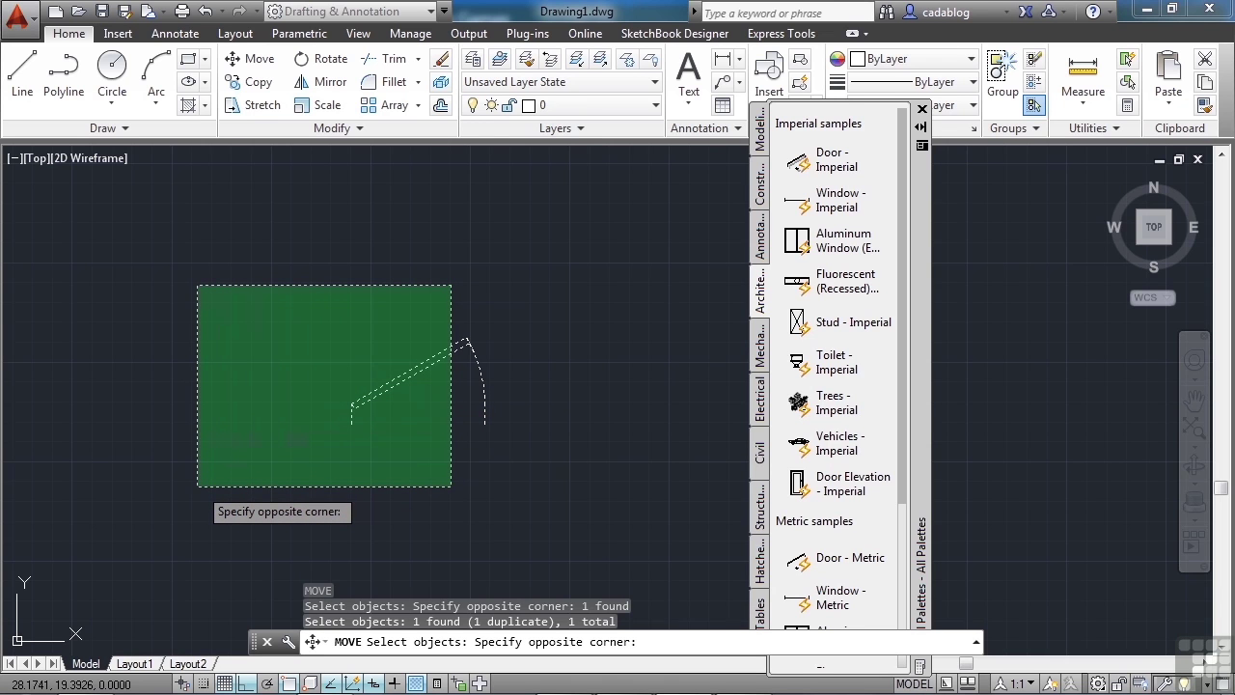
click(197, 486)
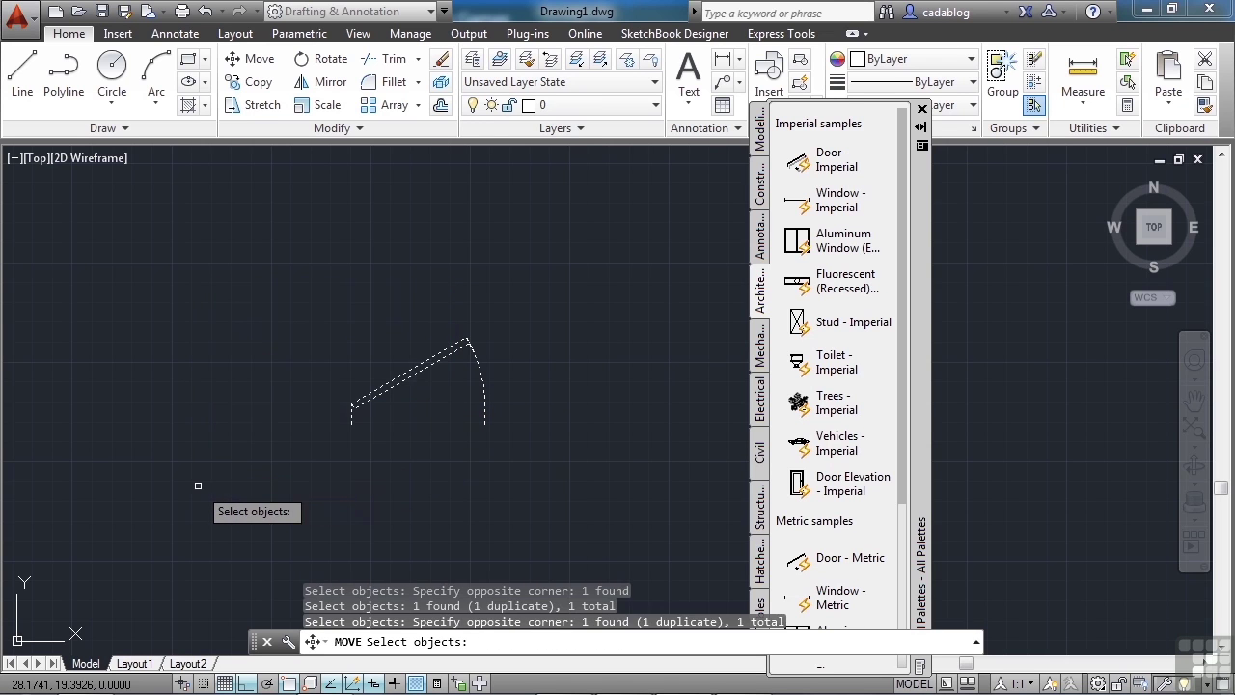
key(Return)
text(end)
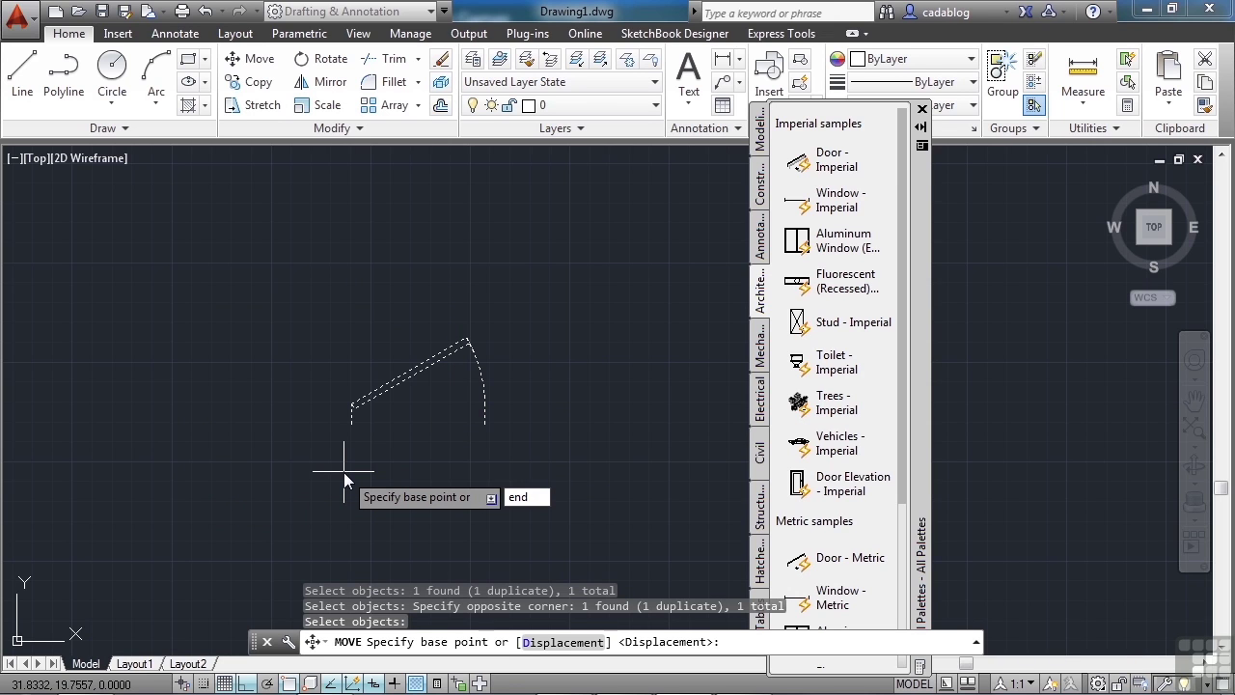
key(Return)
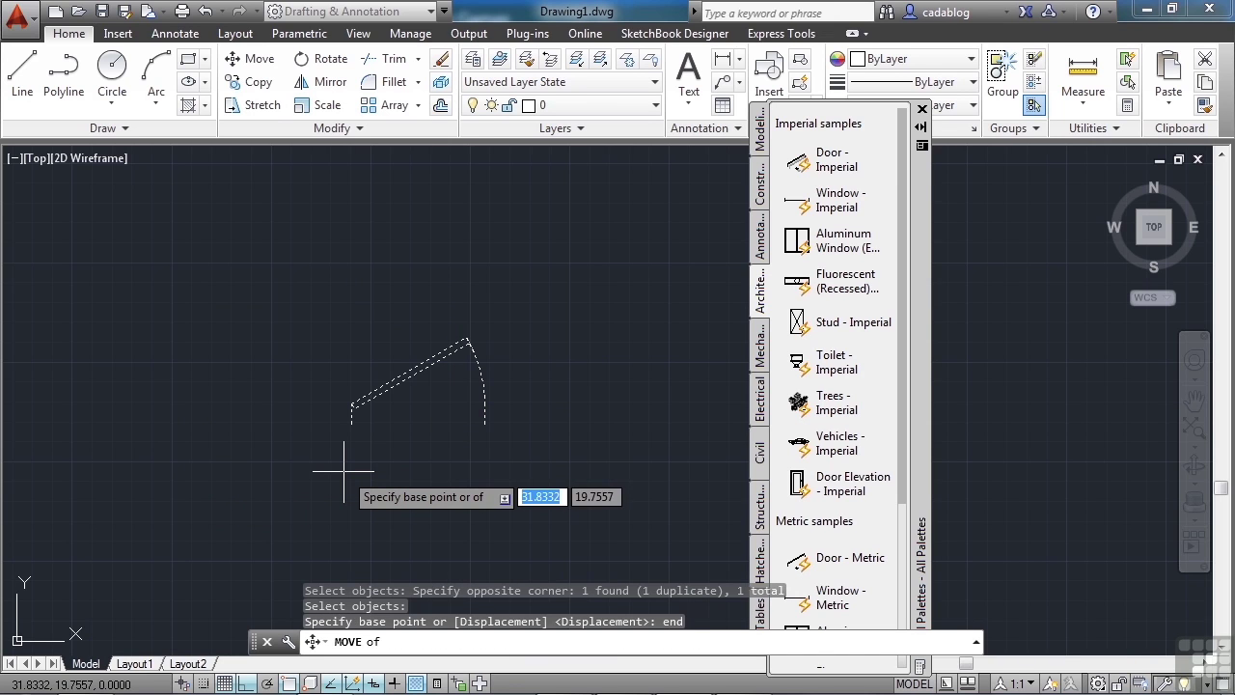
scroll(340, 449, up, 5)
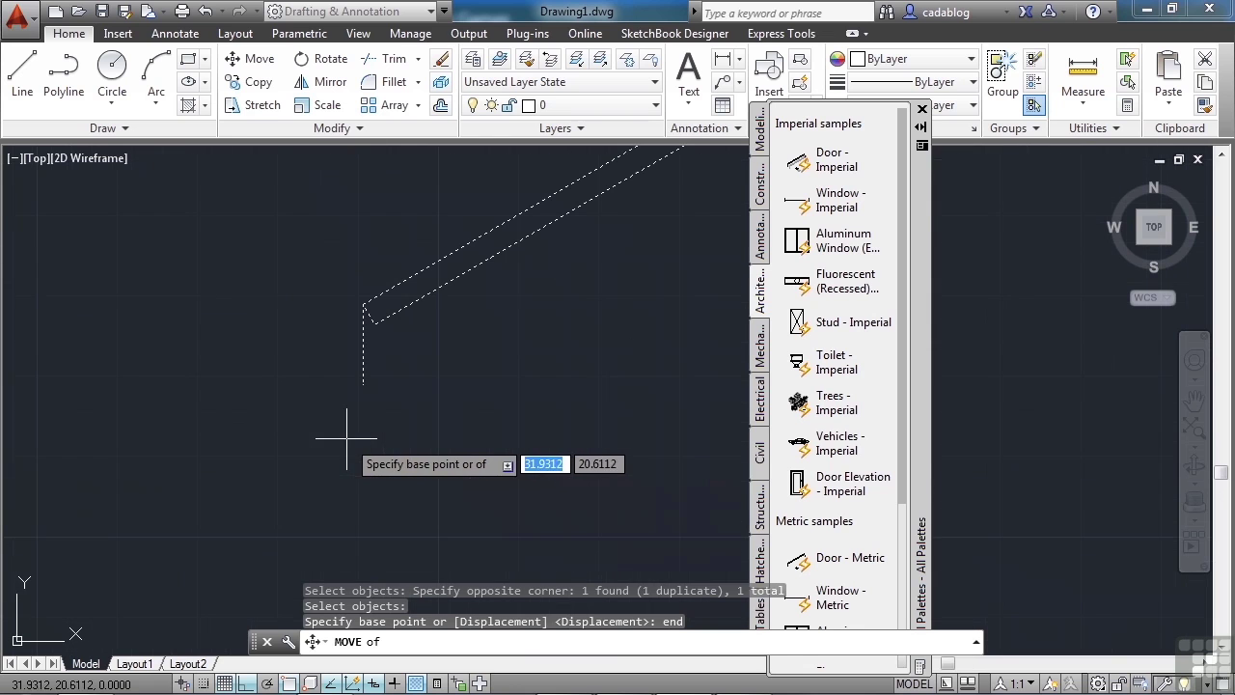
click(363, 384)
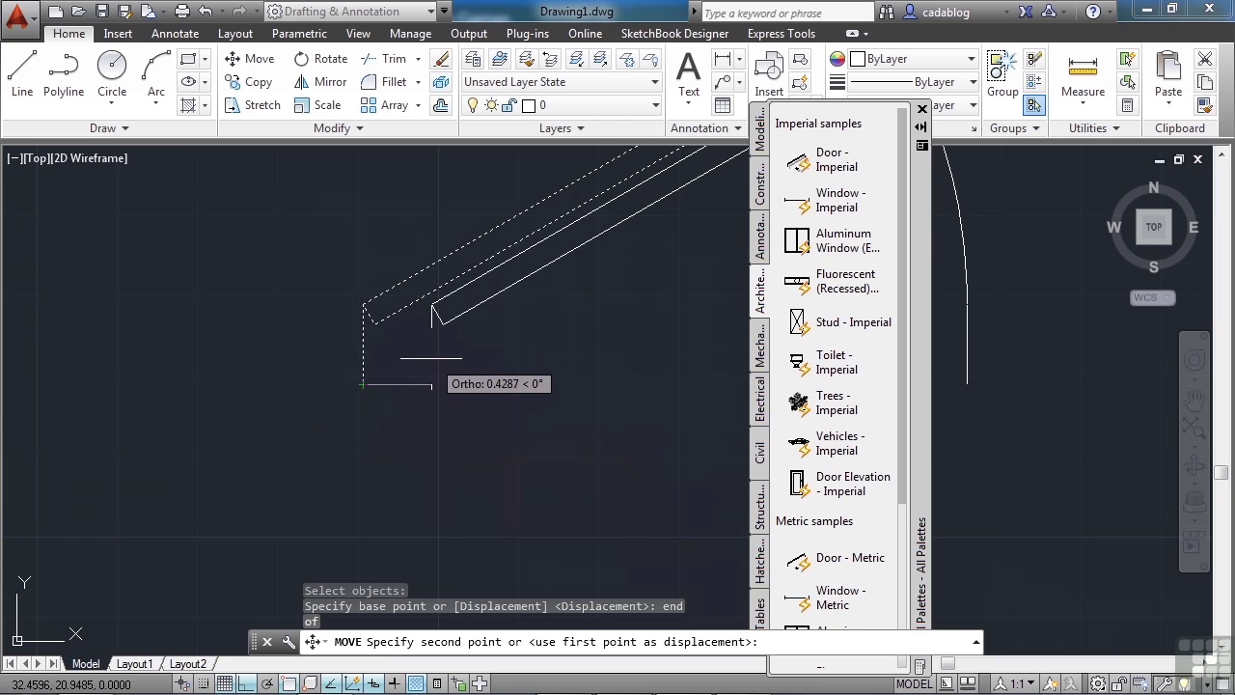
Turn Ortho off and place the door on the outer line of the lower wall using the Nearest object snap
key(F8)
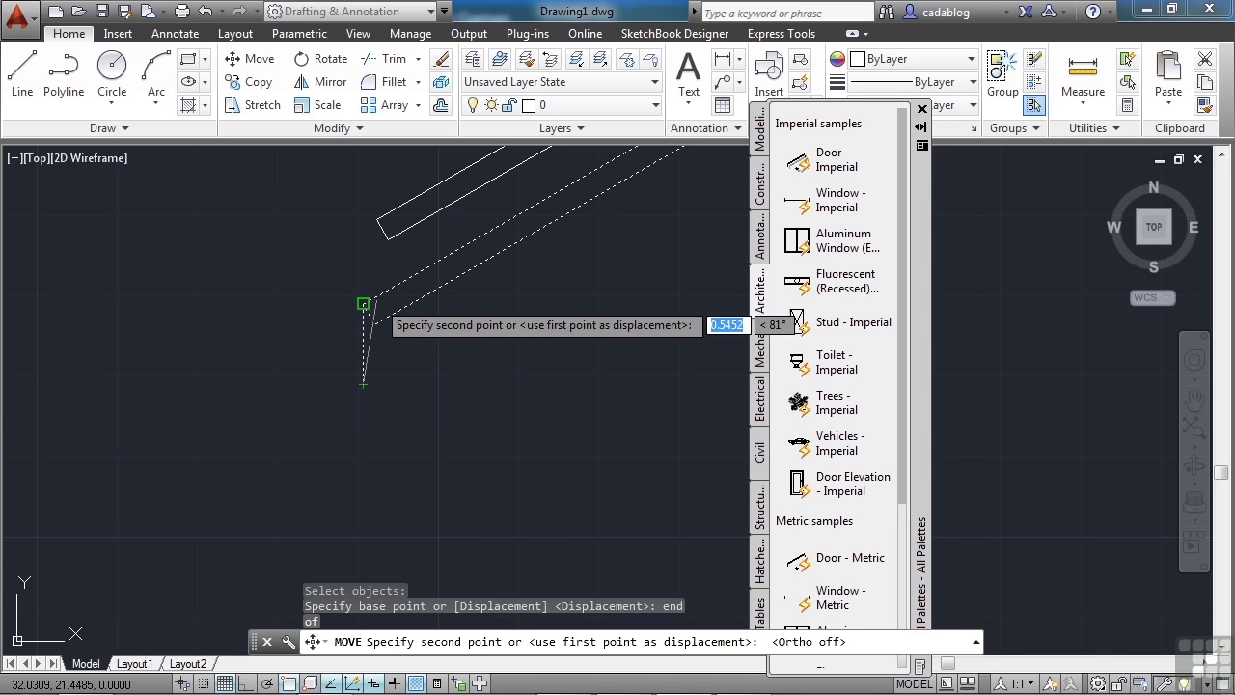
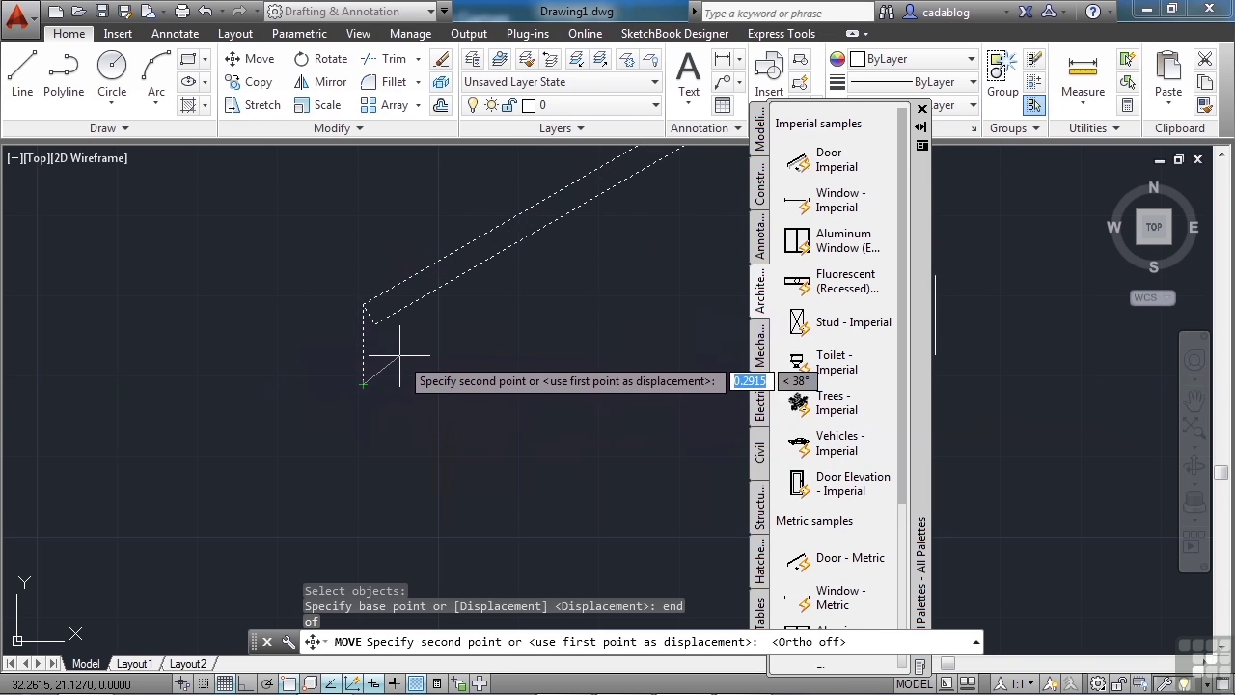
scroll(432, 329, down, 2)
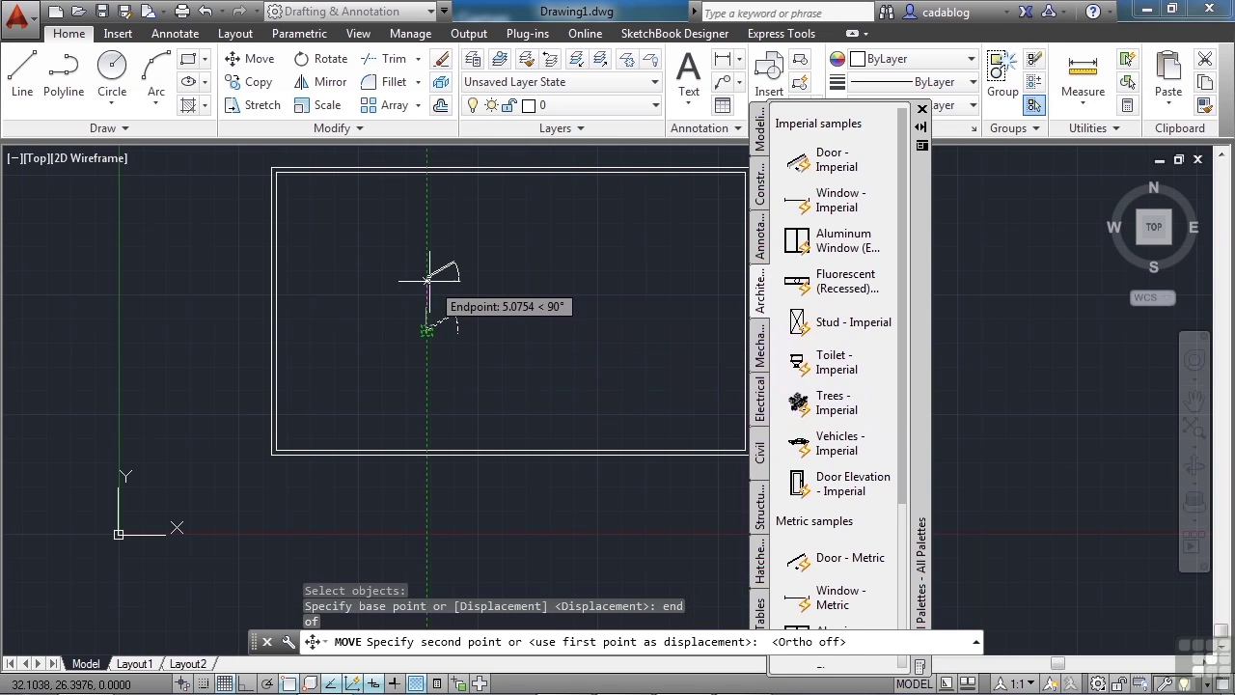
scroll(448, 456, up, 5)
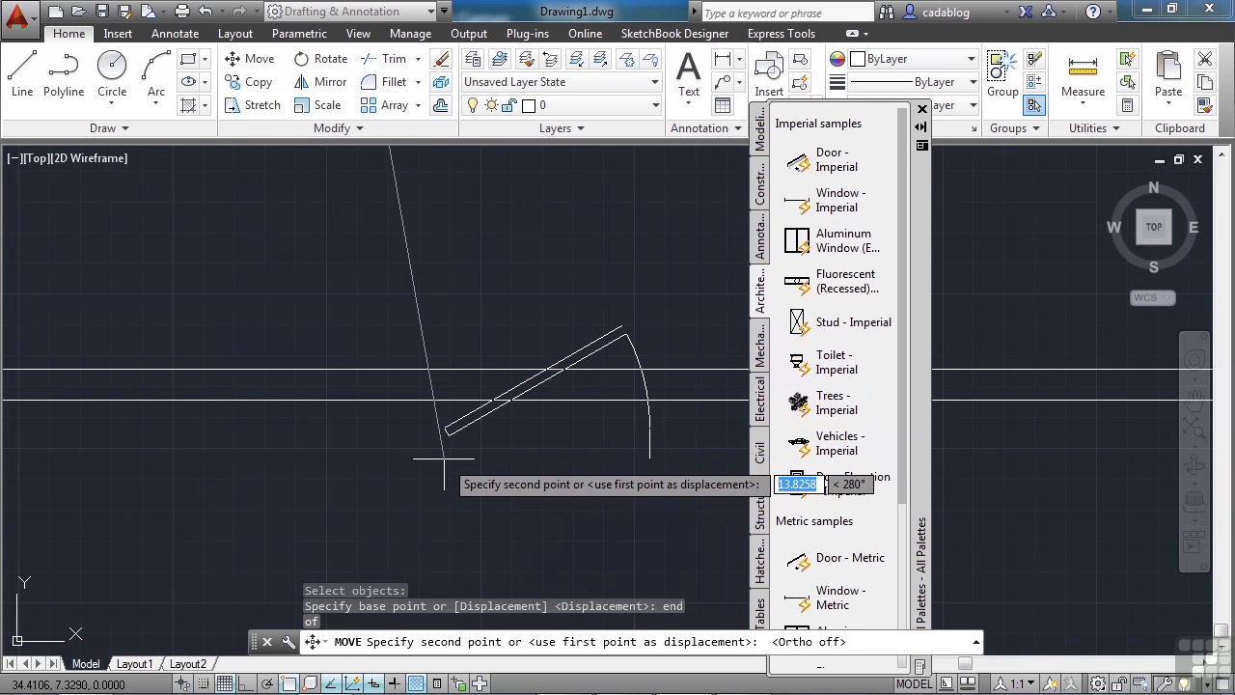
text(ne)
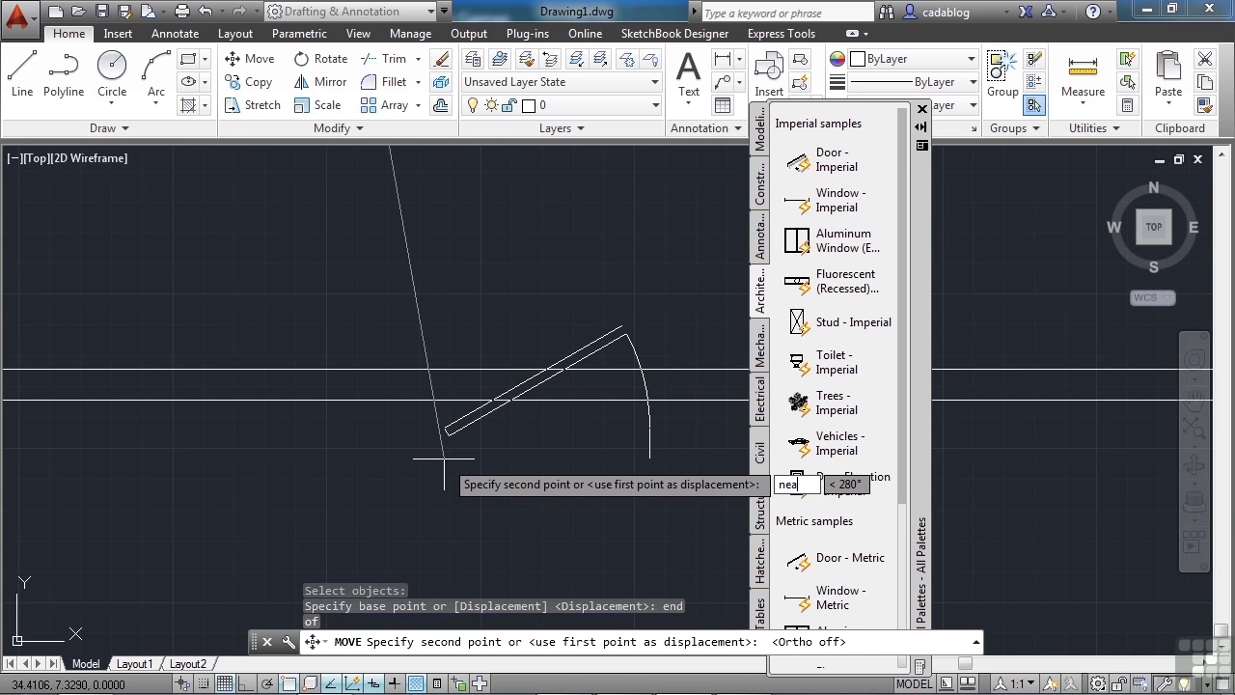
text(a)
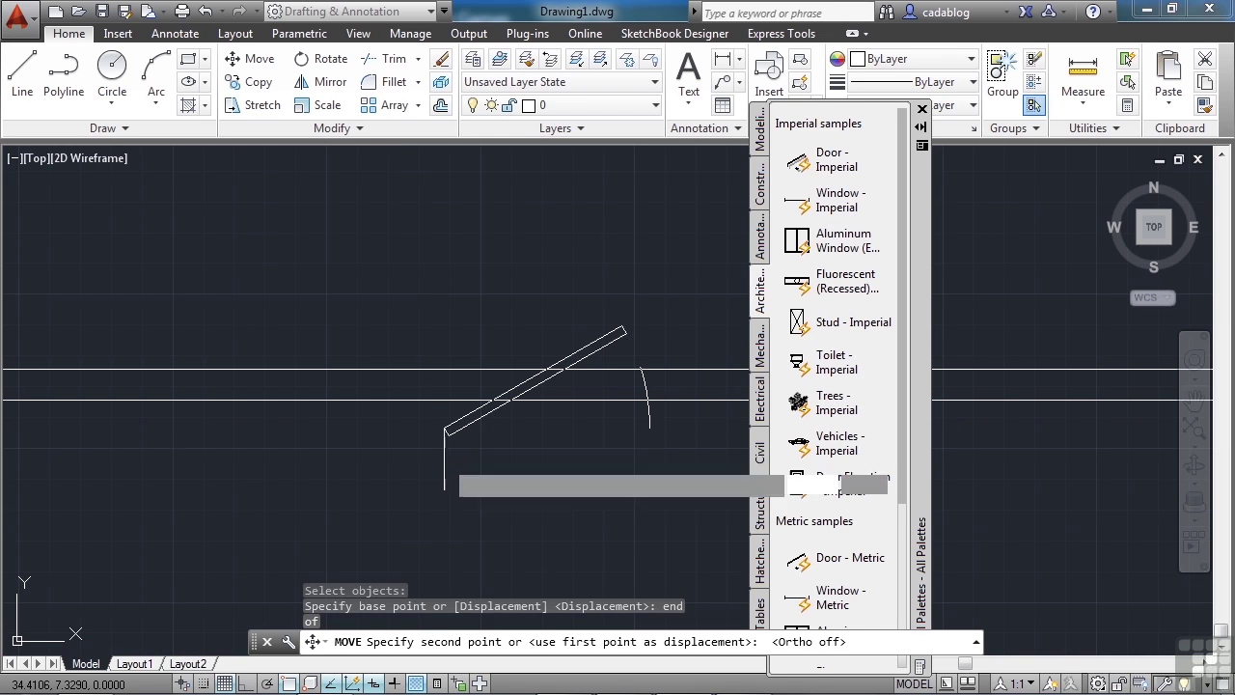
key(Return)
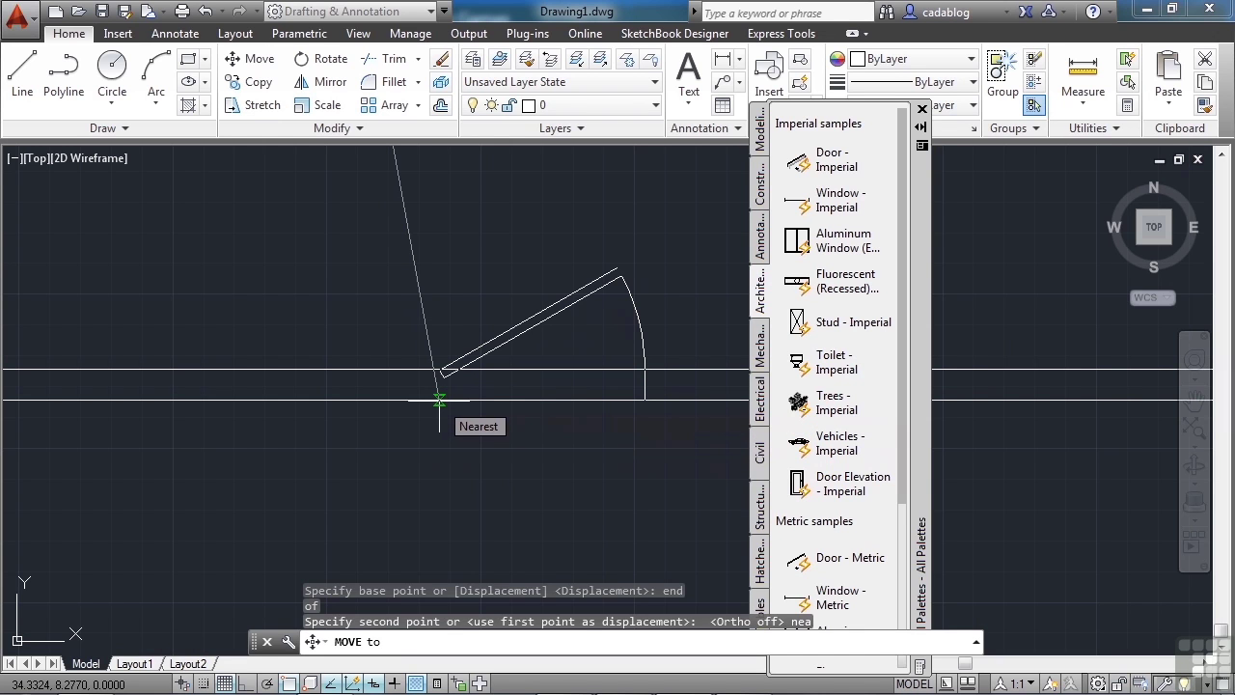
click(439, 399)
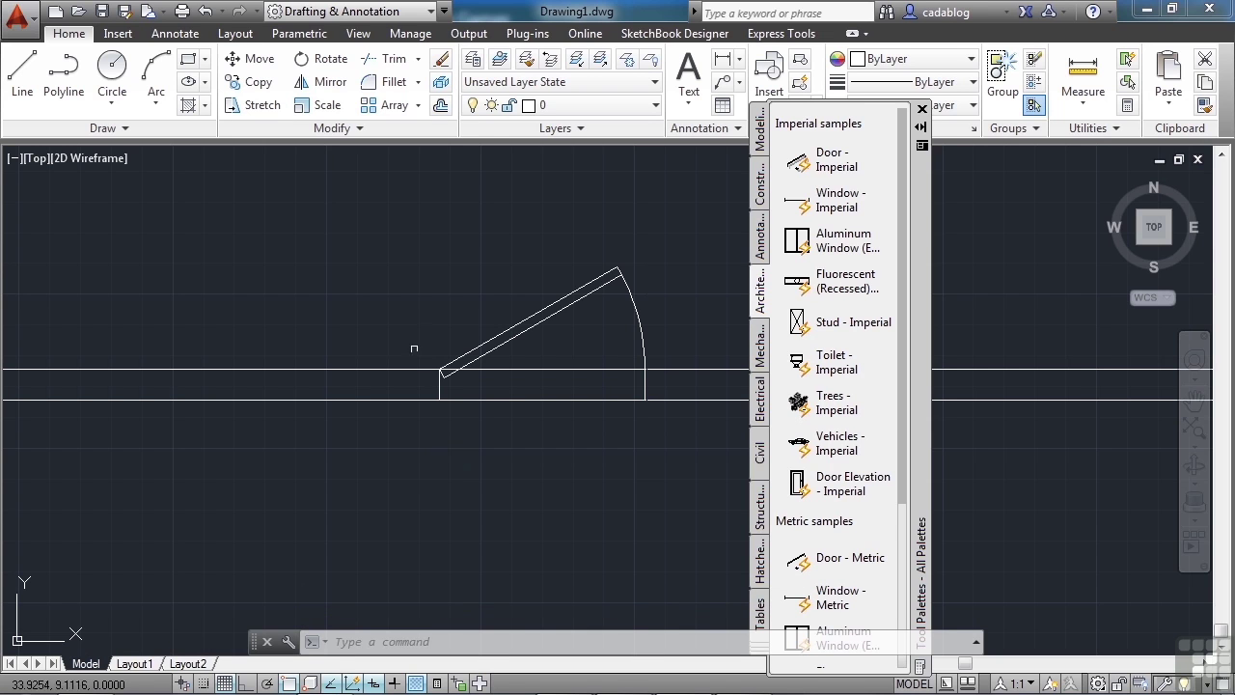
Trim both lower wall lines across the door opening, using the door and walls as cutting edges
click(394, 59)
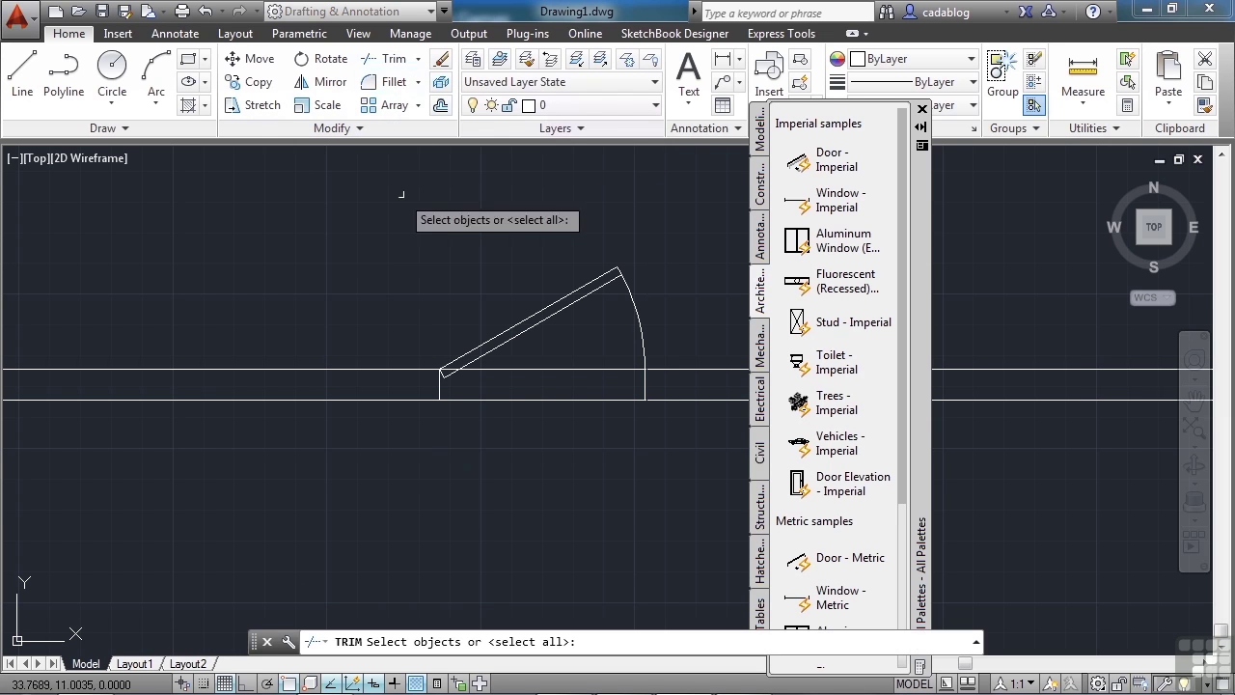
click(360, 489)
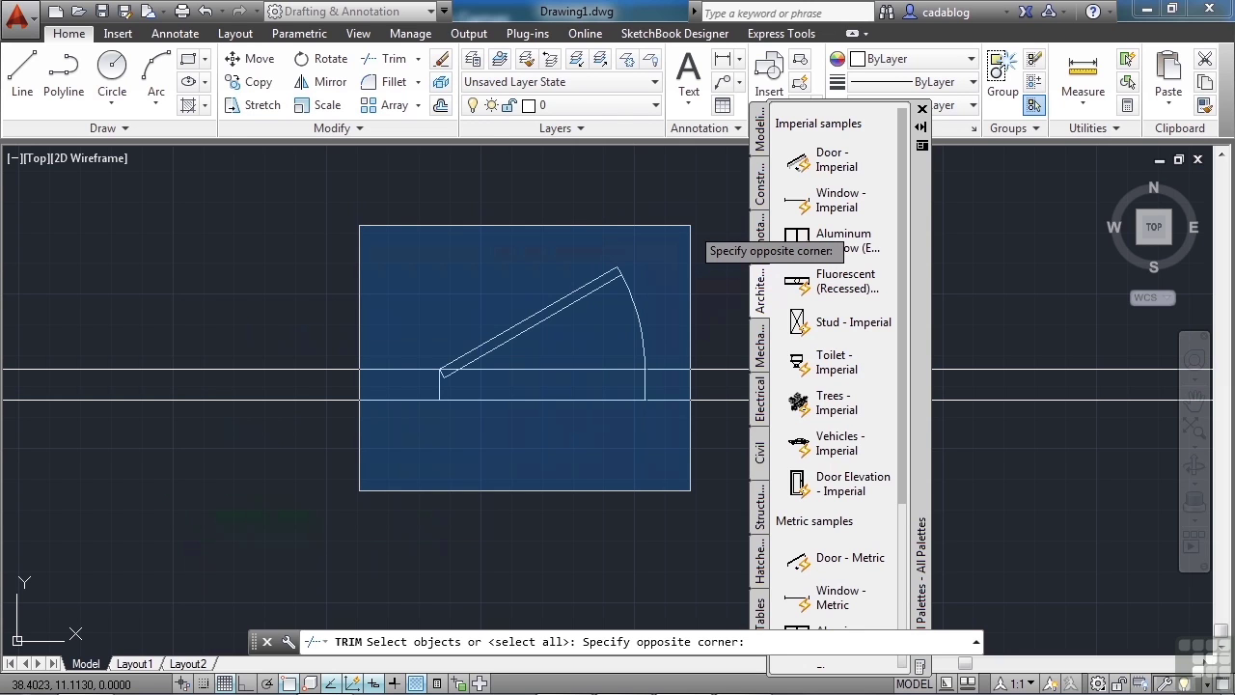
click(691, 224)
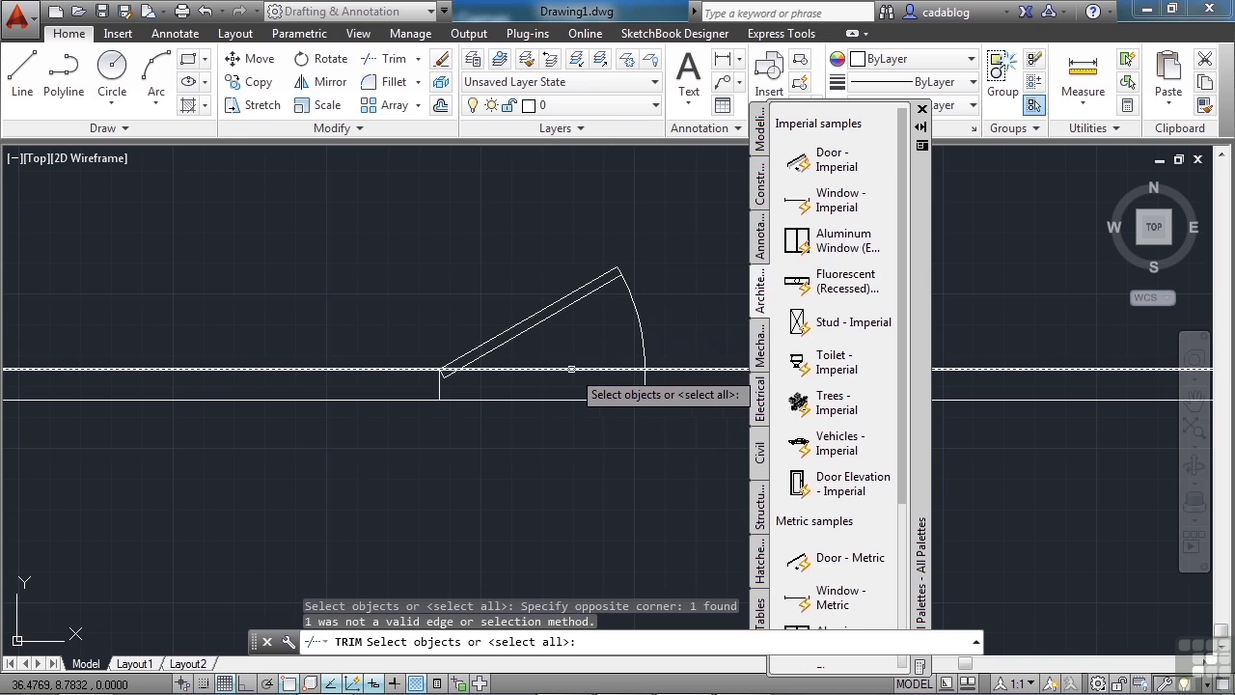
key(Return)
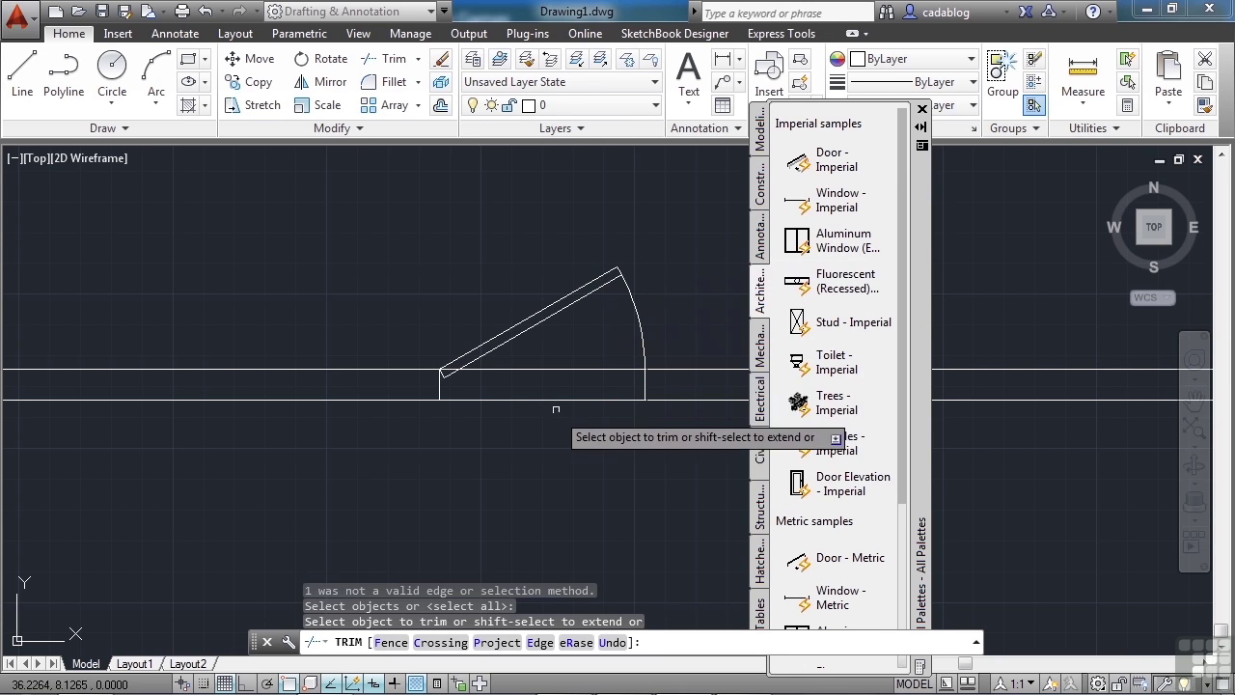
click(543, 370)
click(541, 398)
Trim the leftover inner wall line segment inside the door leaf at the hinge and finish the Trim command
scroll(469, 378, up, 4)
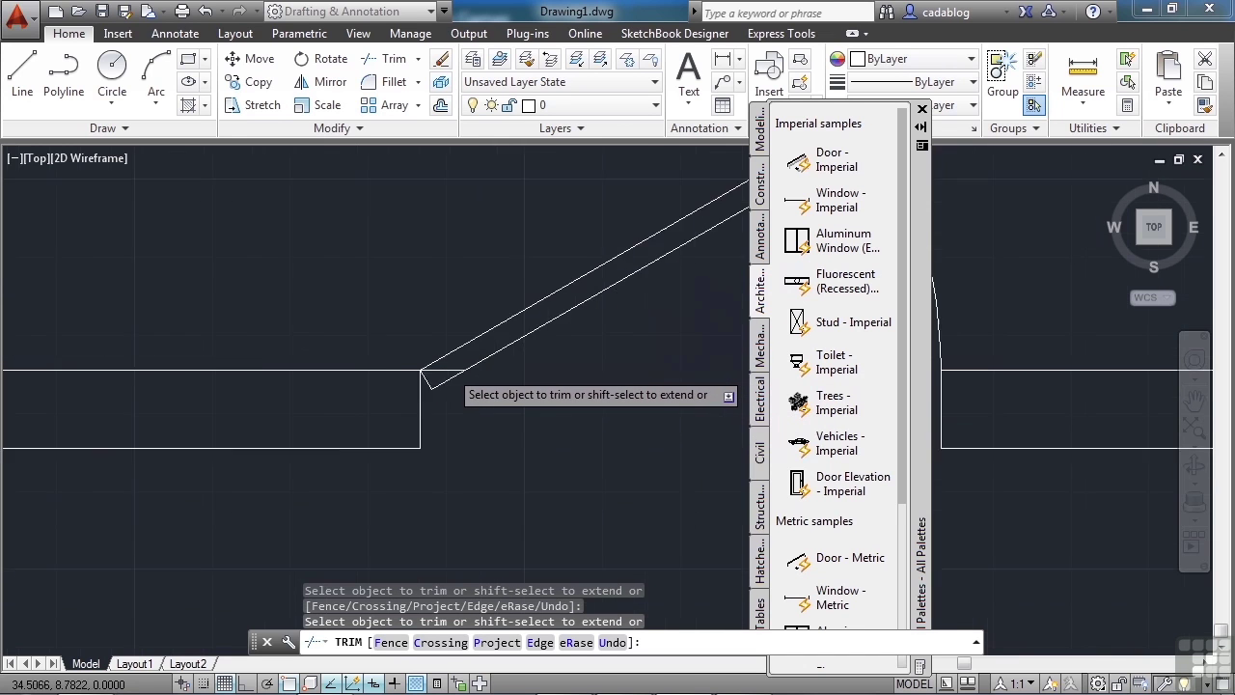
click(443, 373)
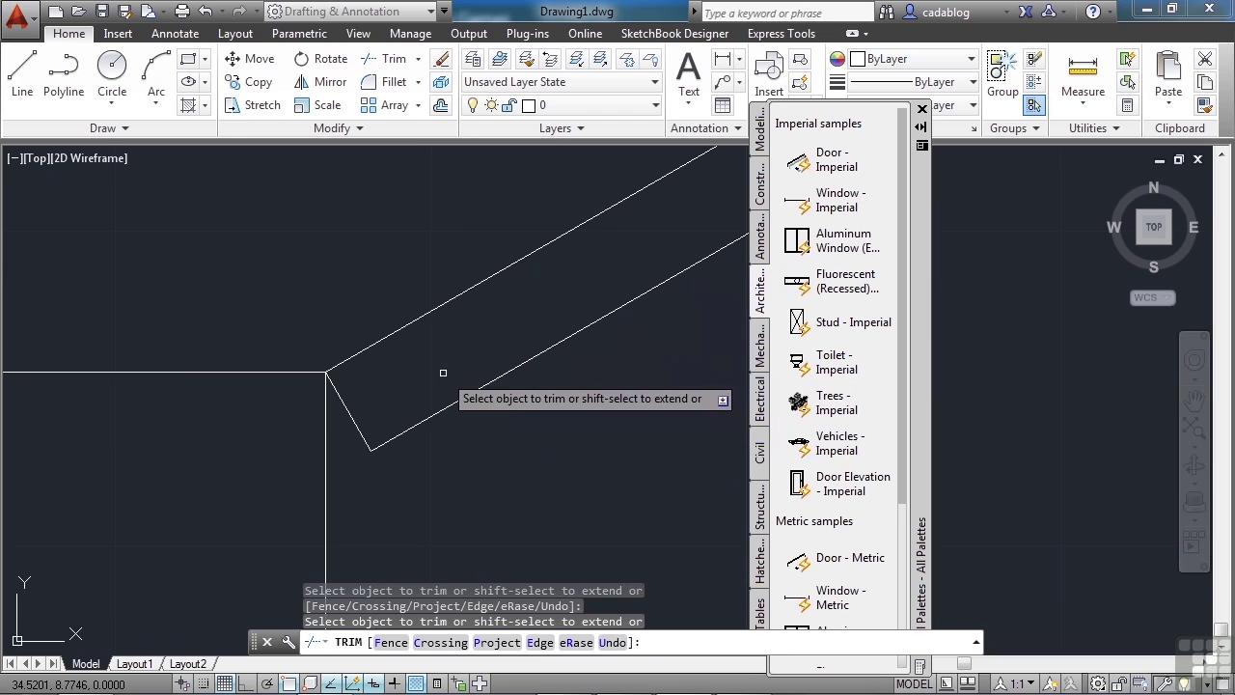
scroll(405, 362, down, 5)
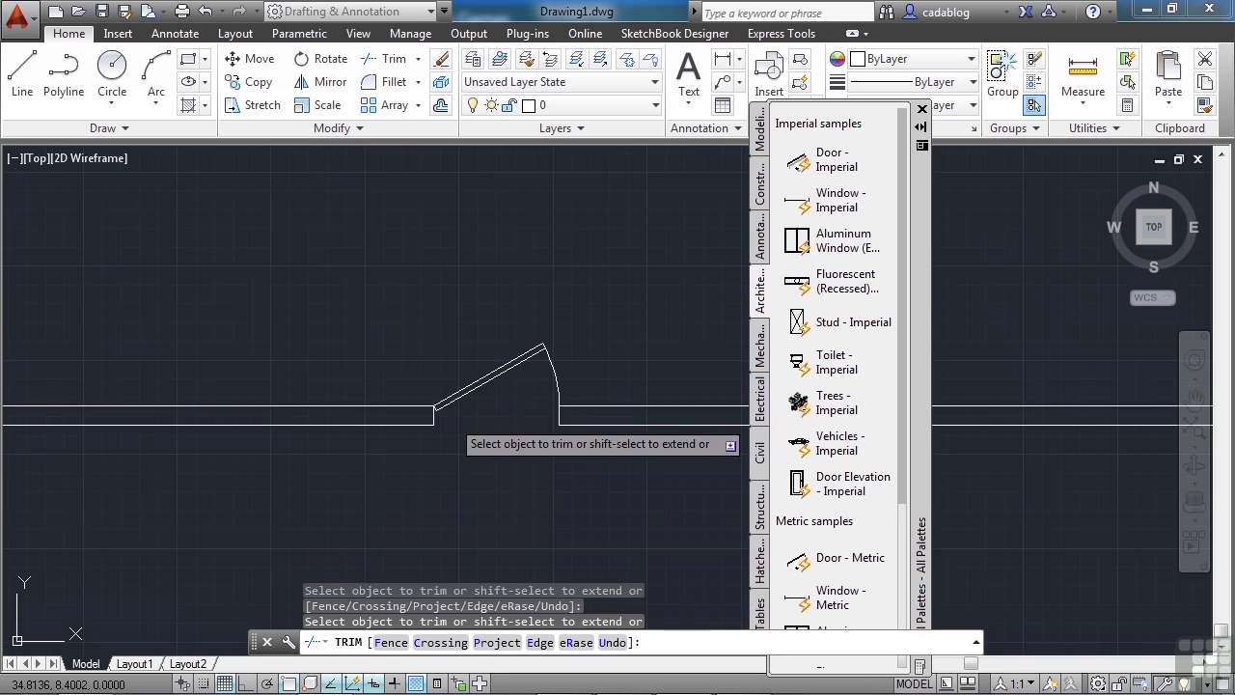
right_click(488, 430)
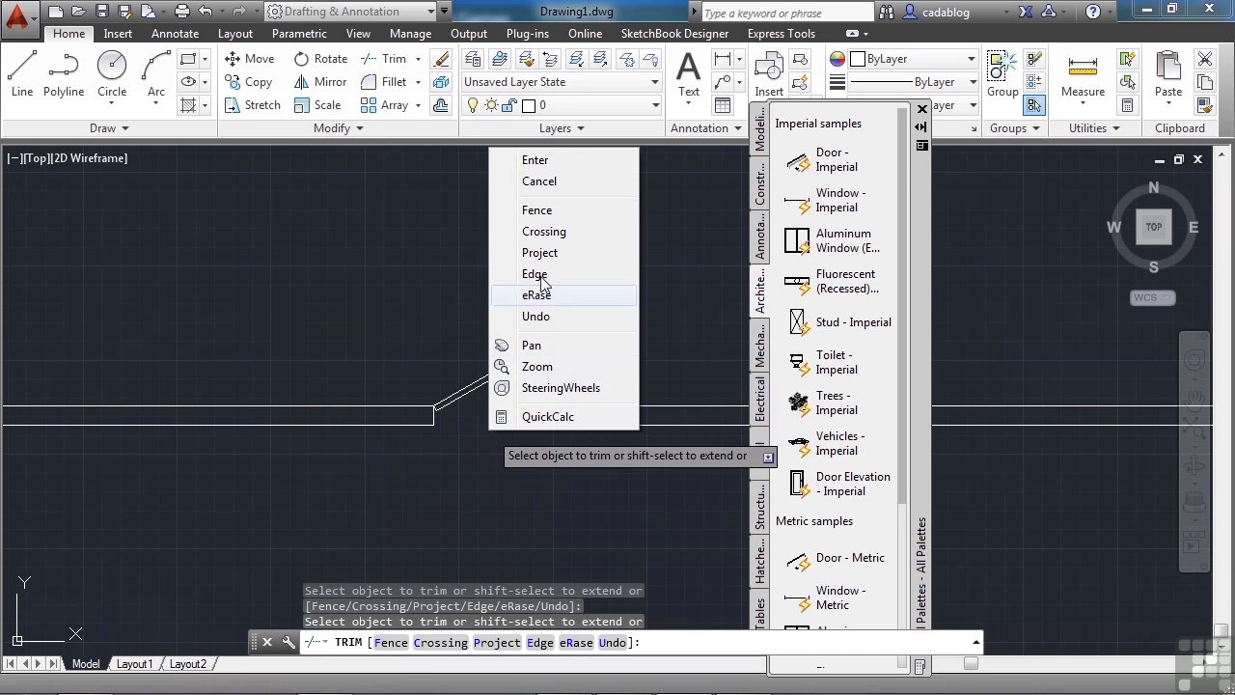
click(538, 160)
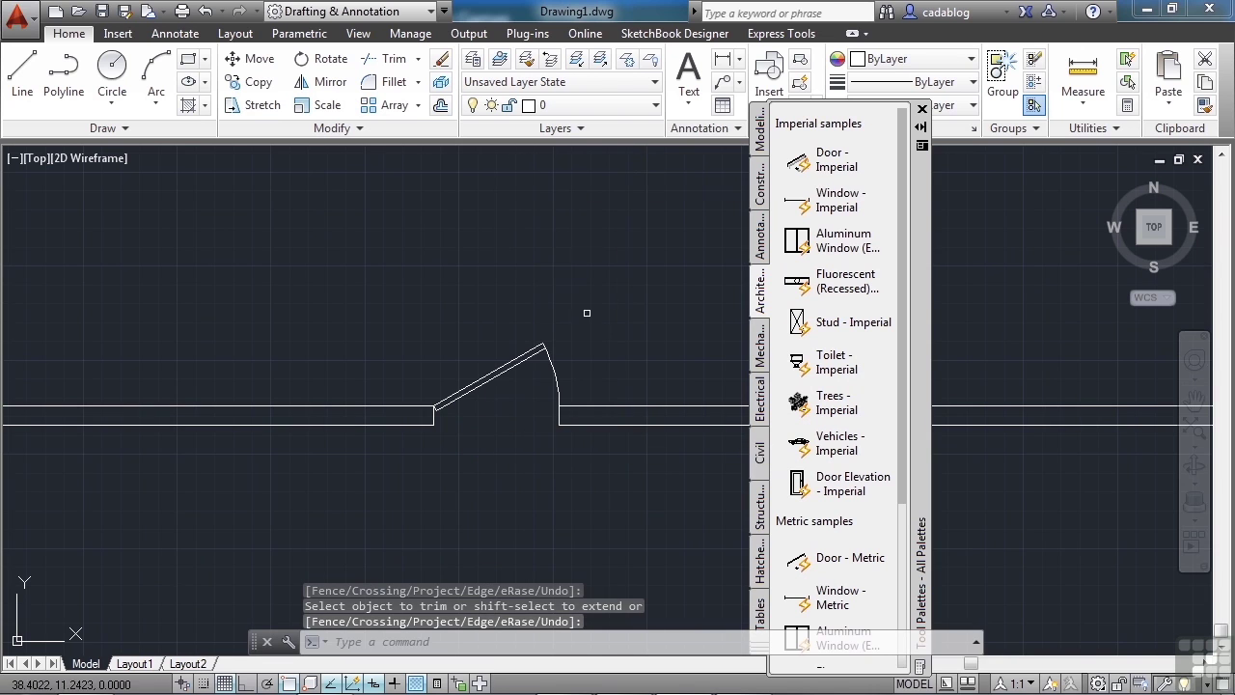
Add the multiline text "Garage" inside the room near its upper-left corner
scroll(482, 457, down, 6)
middle_drag(574, 333, 469, 351)
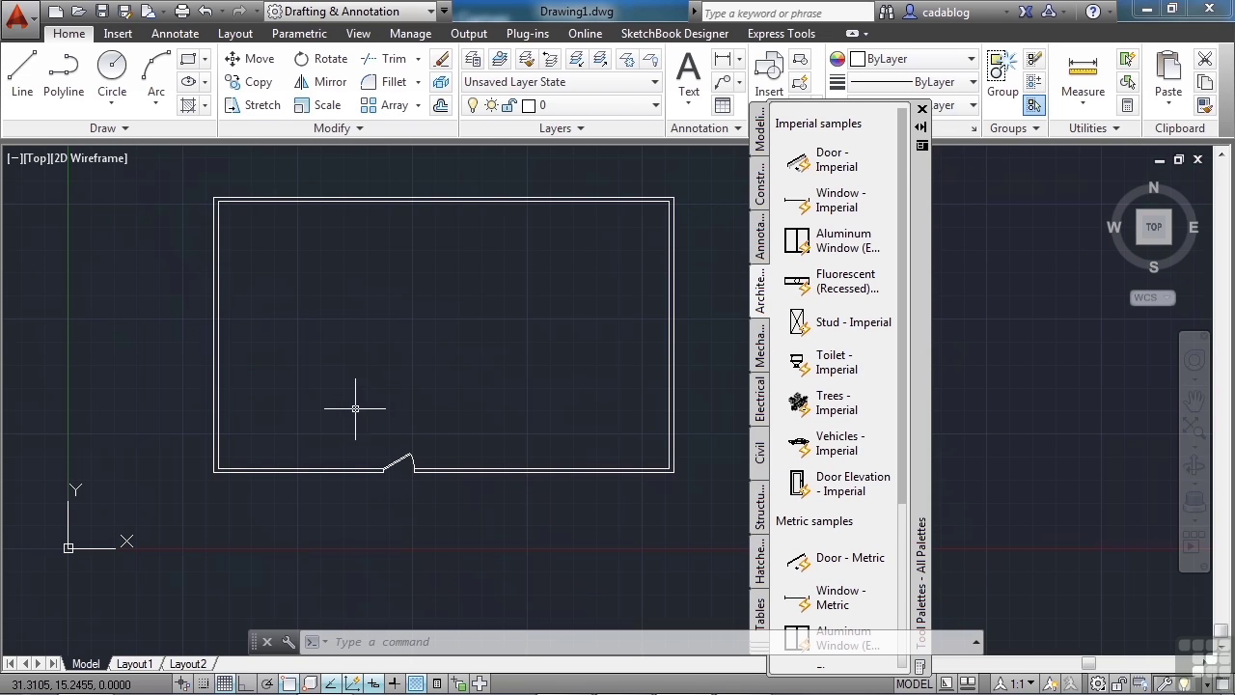
click(689, 76)
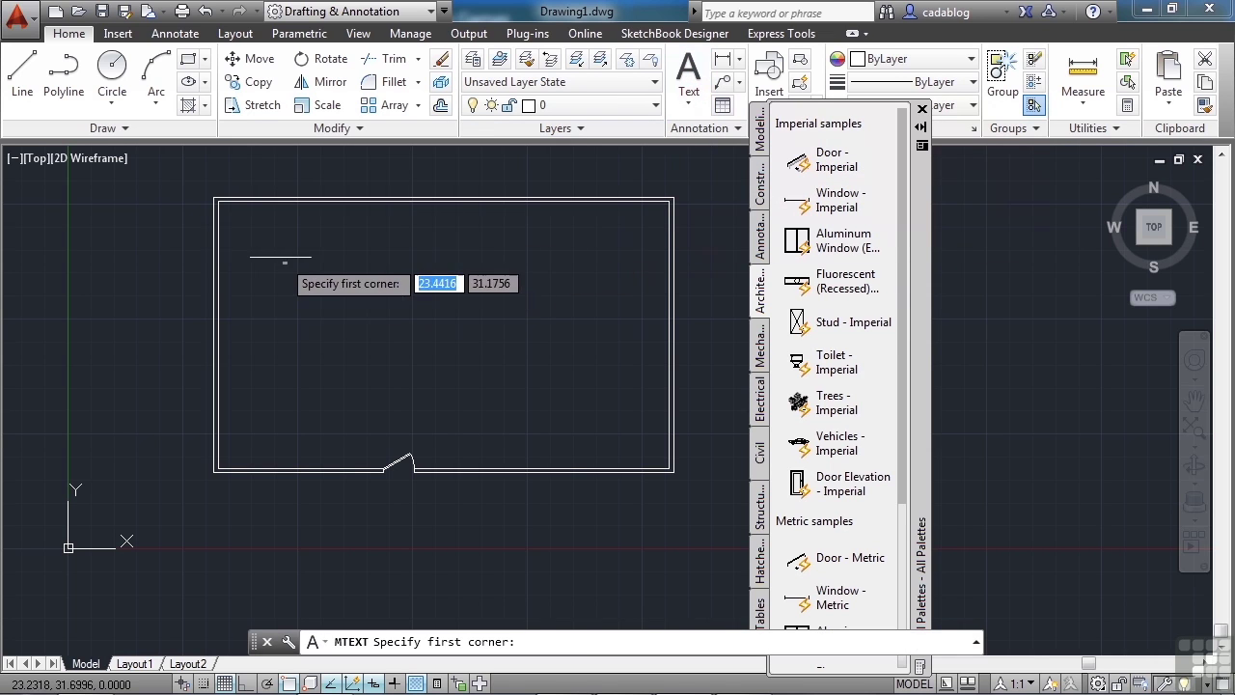
click(266, 236)
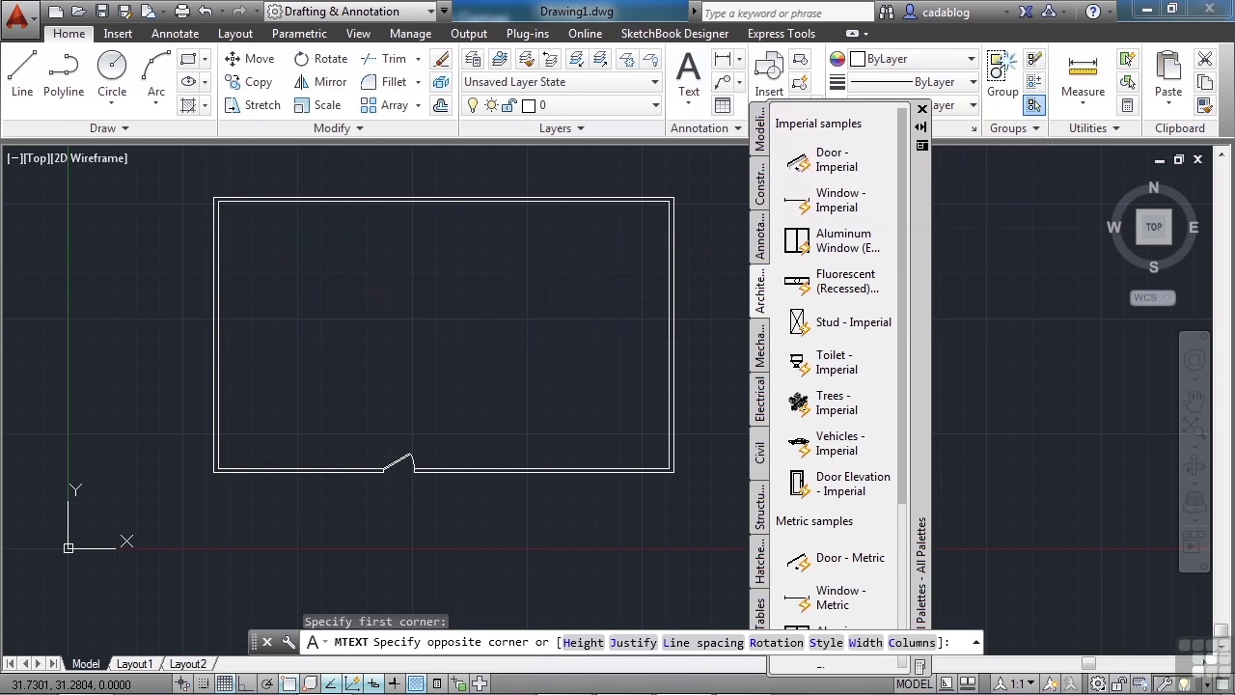
click(359, 262)
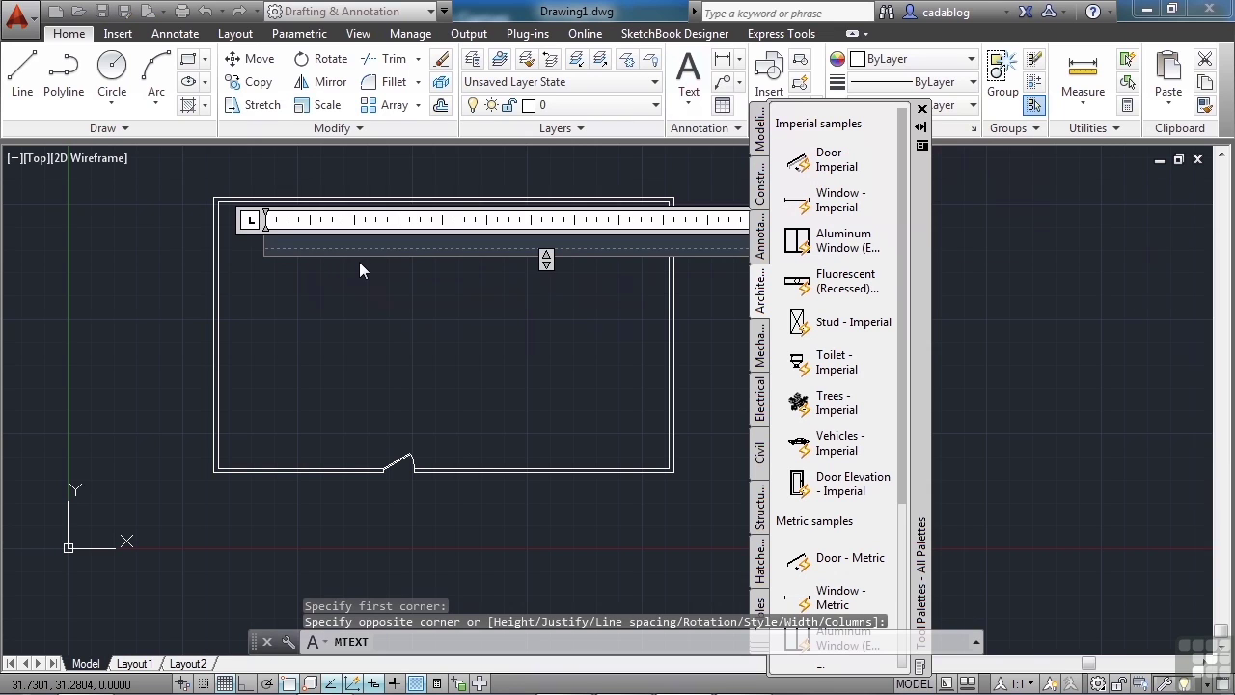
text(Garage)
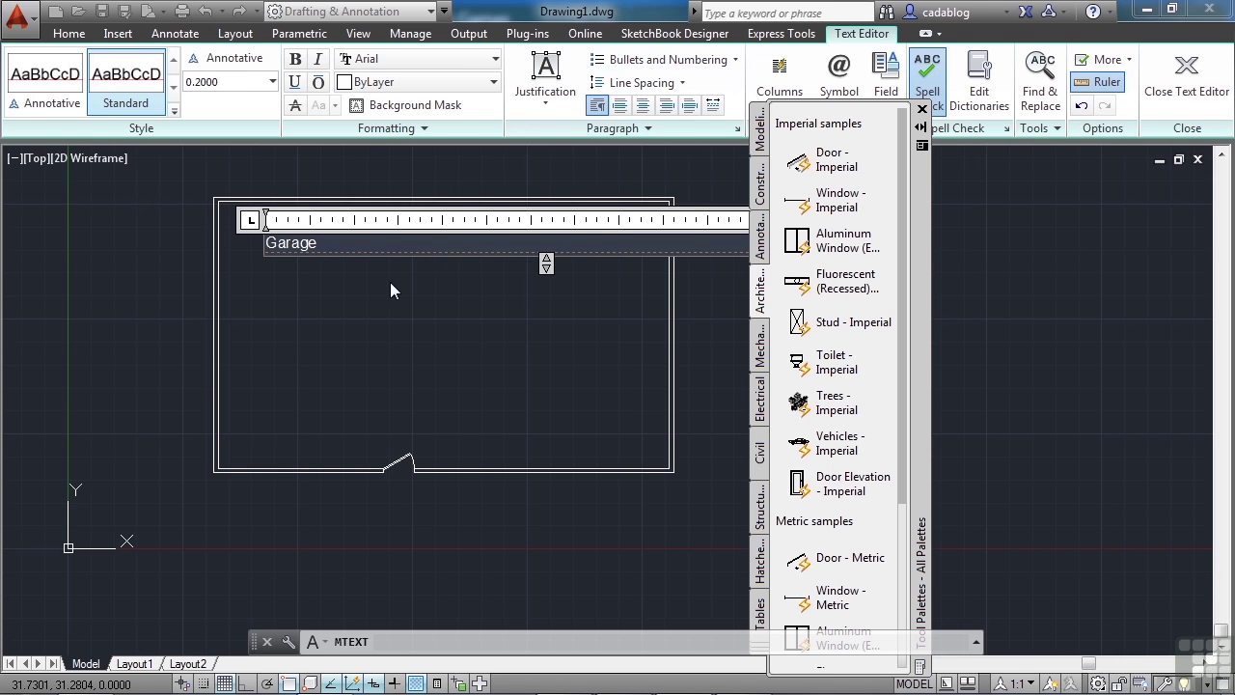
click(629, 166)
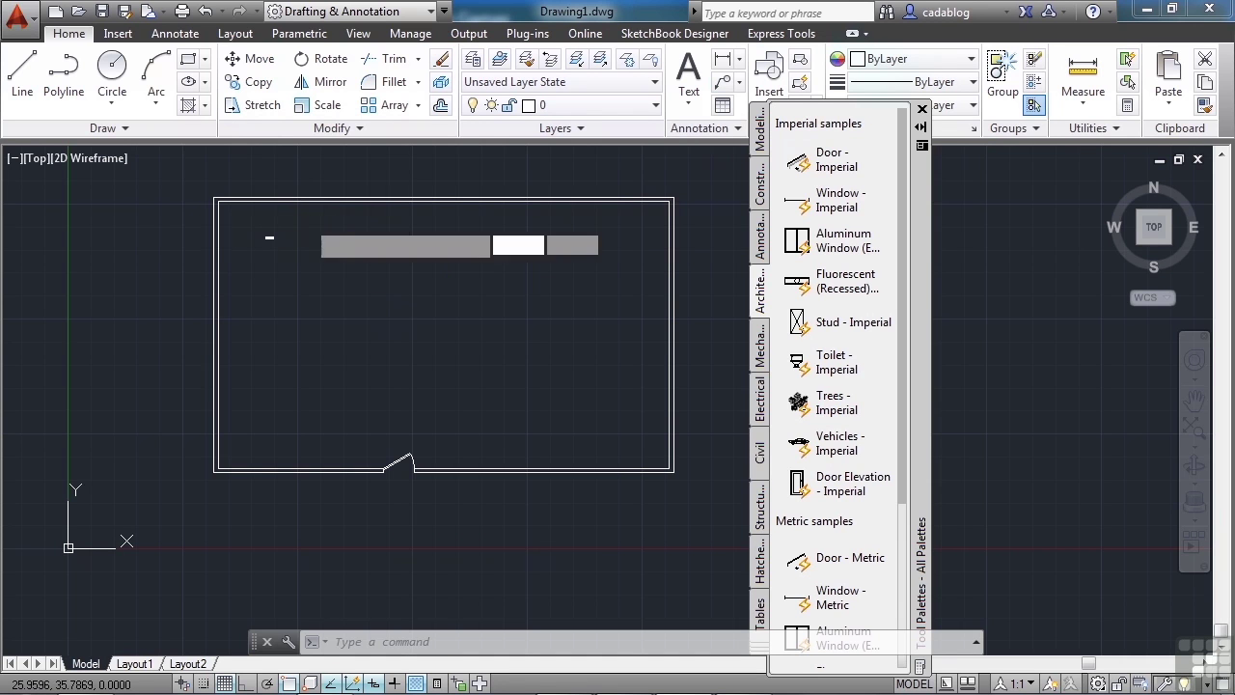
Scale up the "Garage" text from a base point at its lower-left until it is clearly readable within the room
click(305, 221)
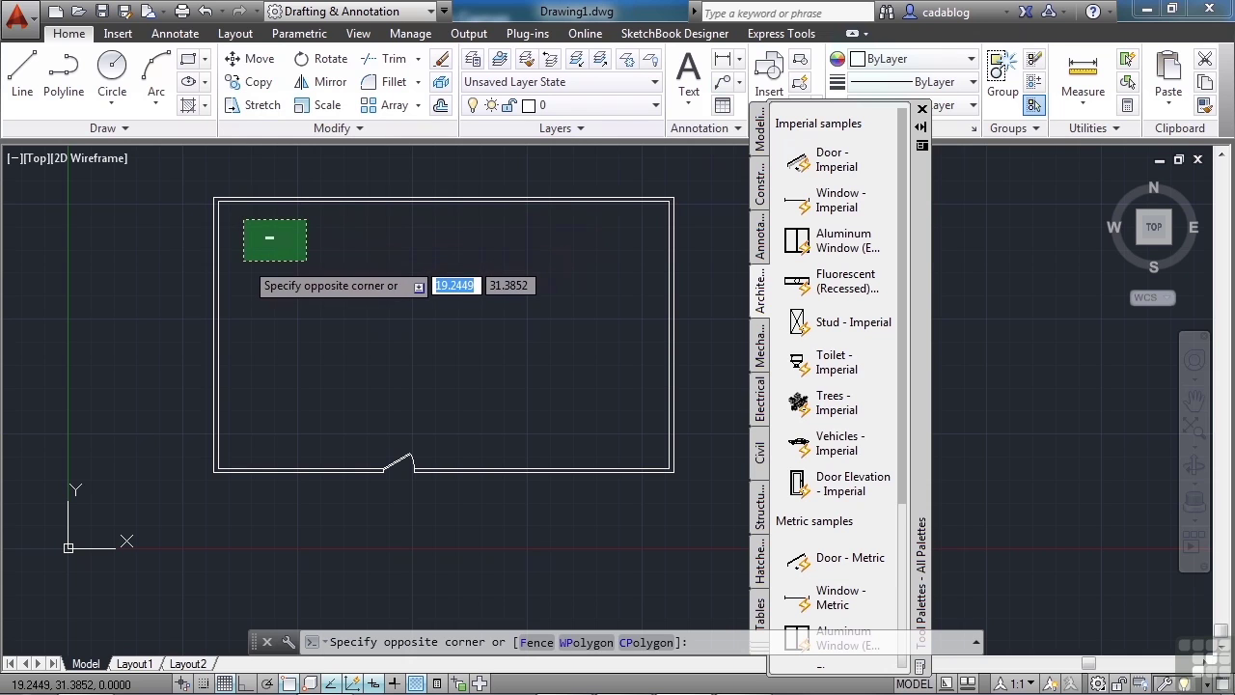
click(244, 259)
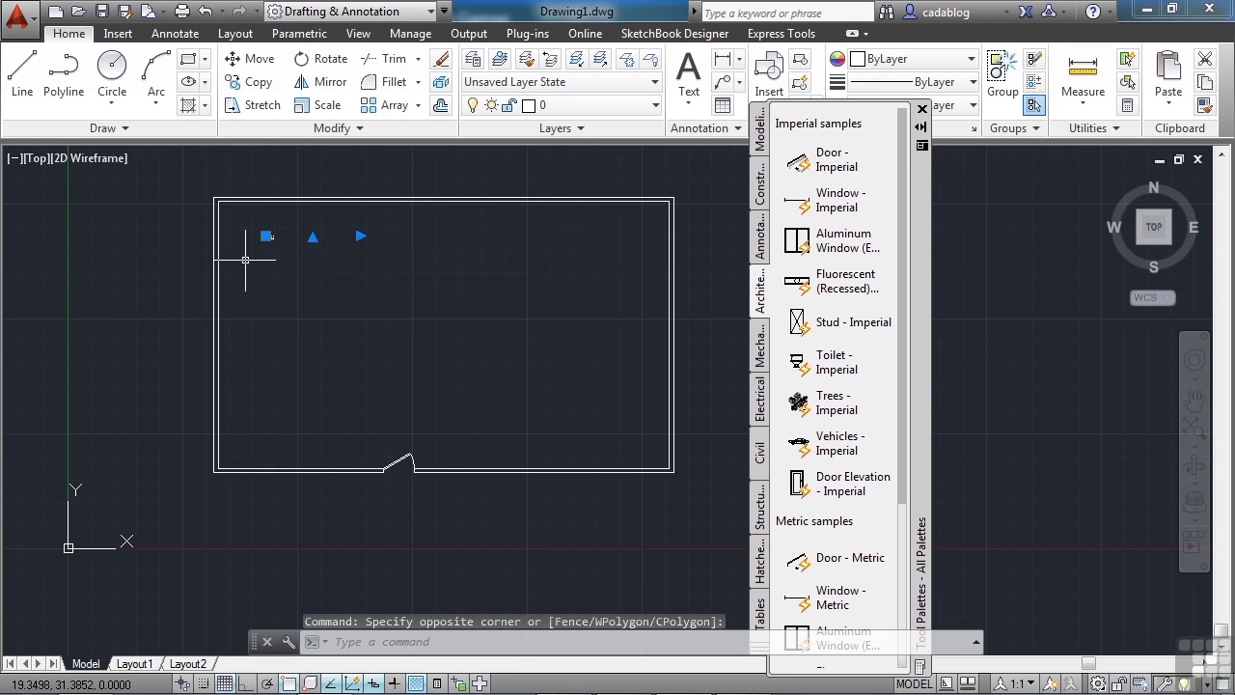
click(326, 106)
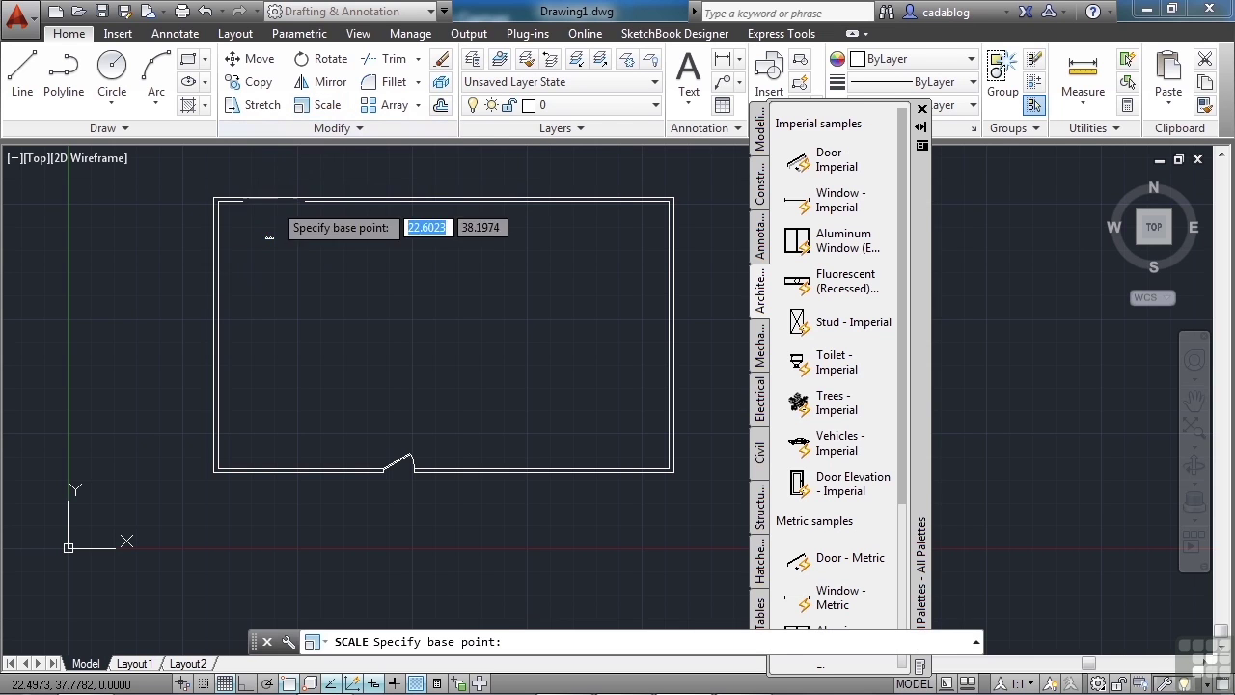
scroll(257, 241, up, 5)
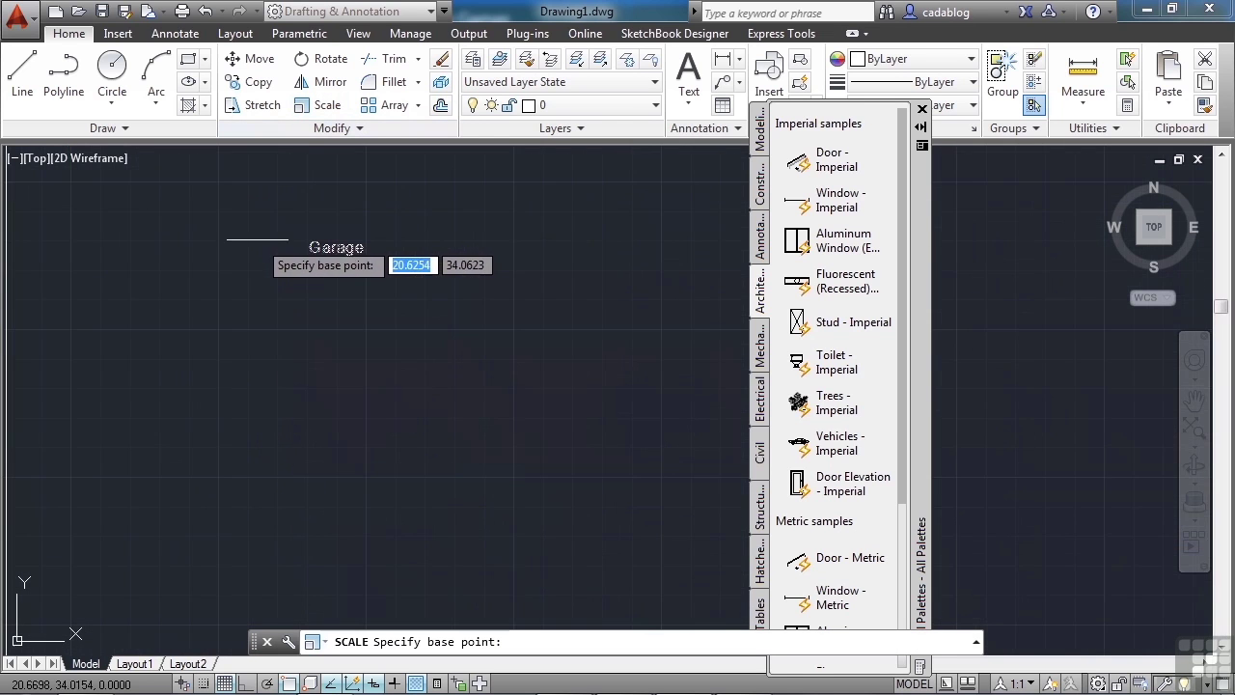
click(287, 258)
scroll(290, 260, down, 5)
scroll(307, 263, down, 2)
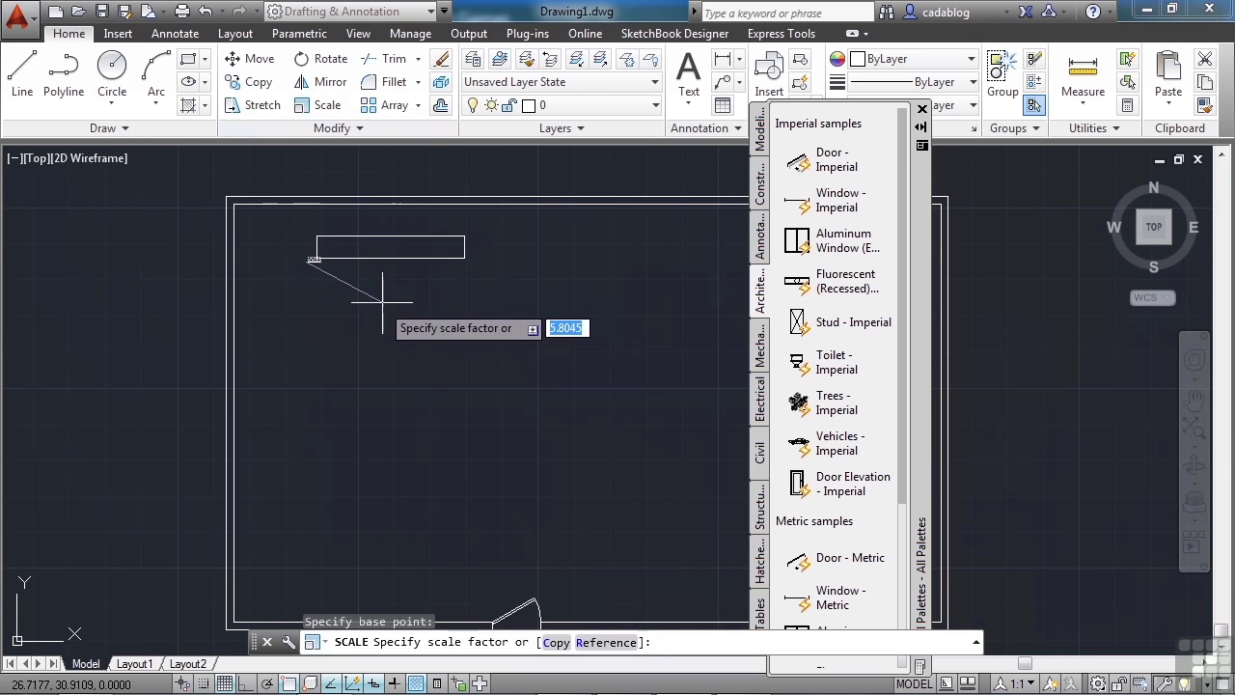
click(422, 318)
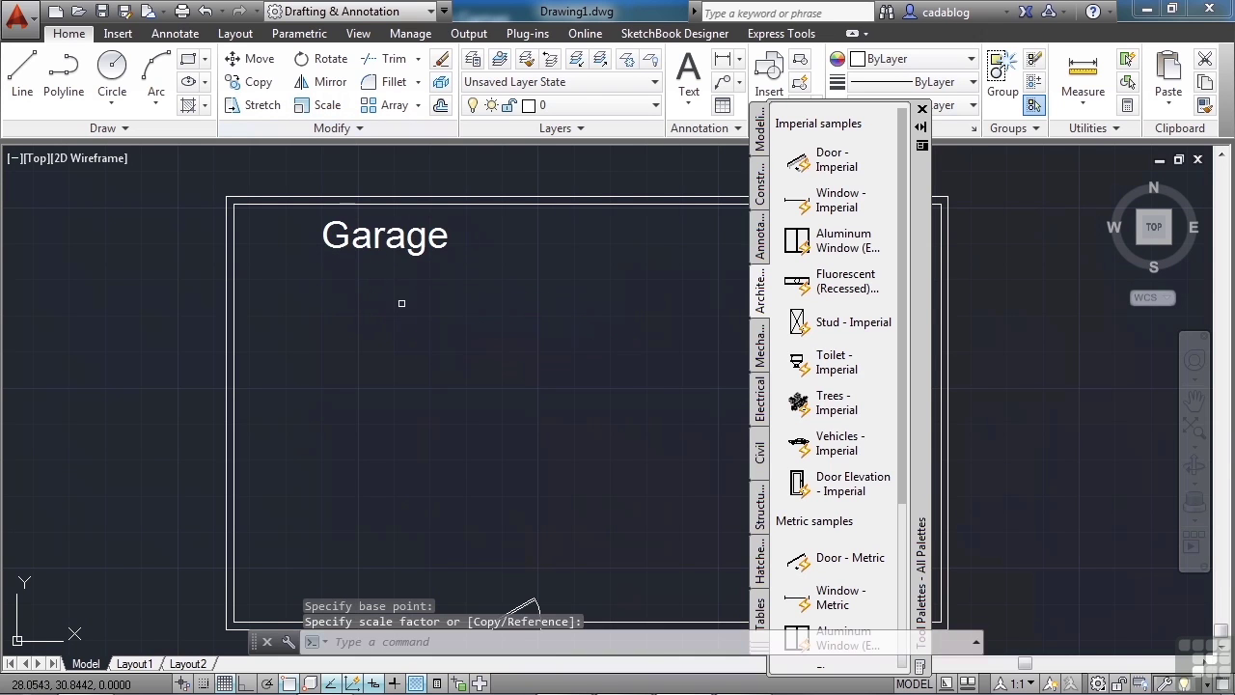
scroll(237, 231, down, 2)
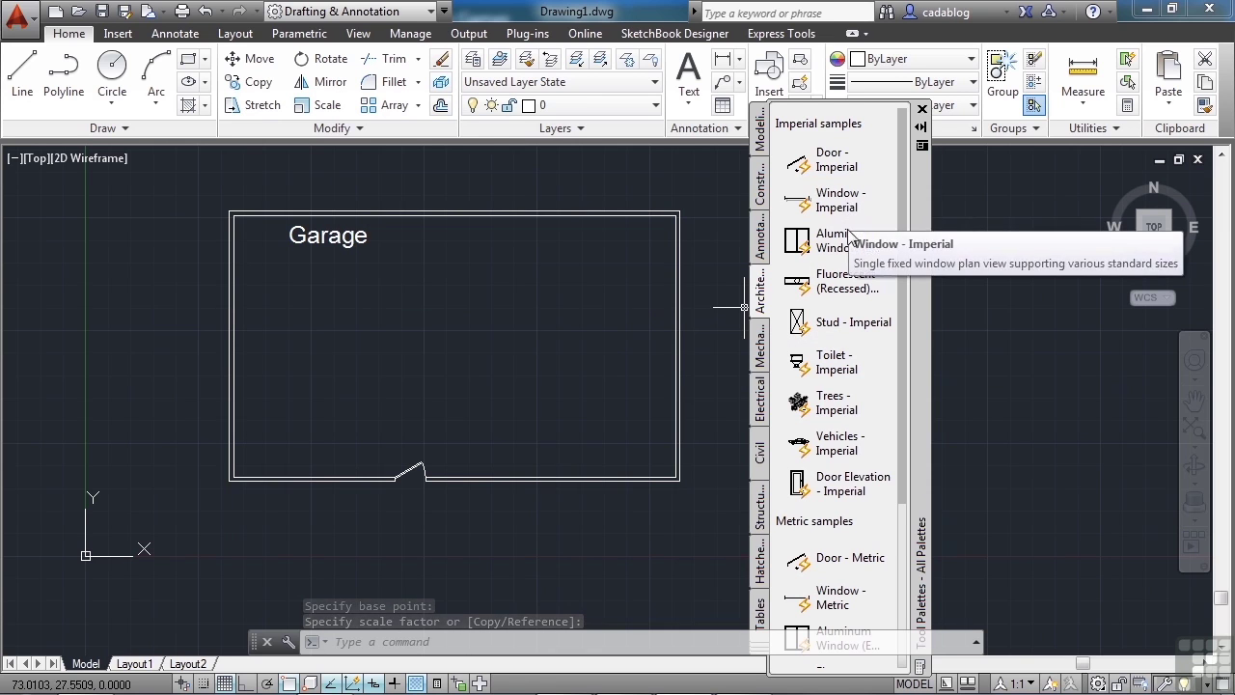
Insert the imperial Vehicles block in the room's lower-left area and scale it by 1/12 from a base point at the car's front
click(831, 444)
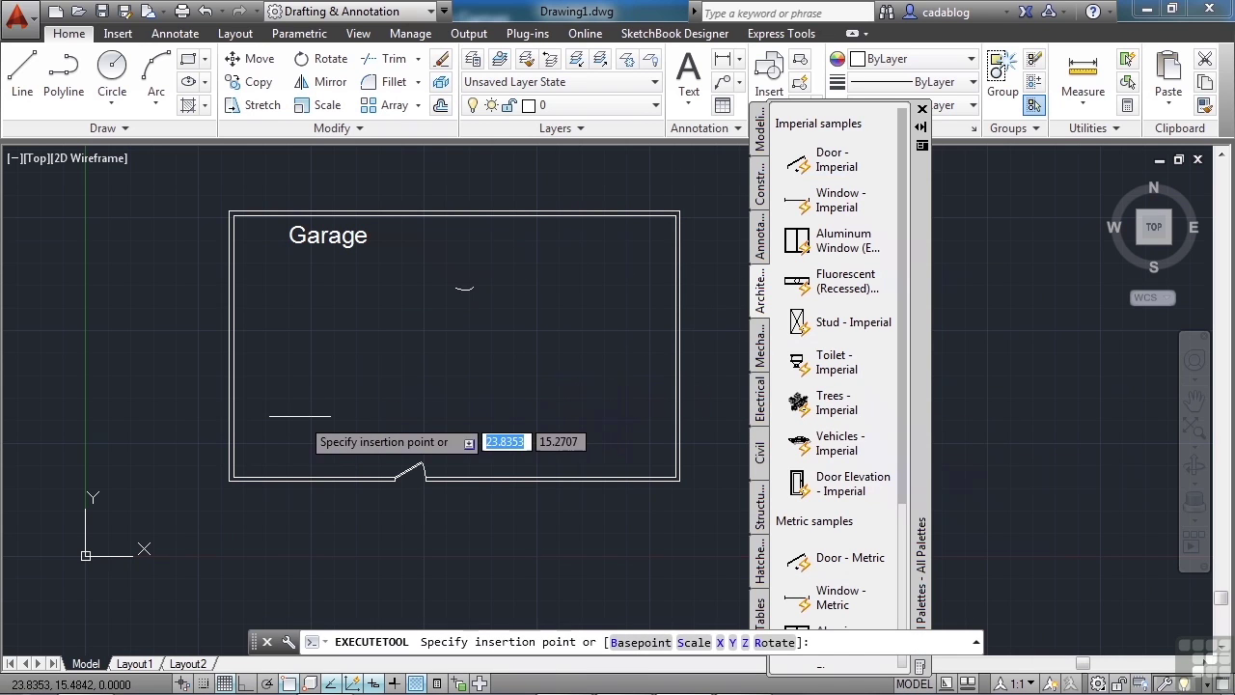
click(290, 405)
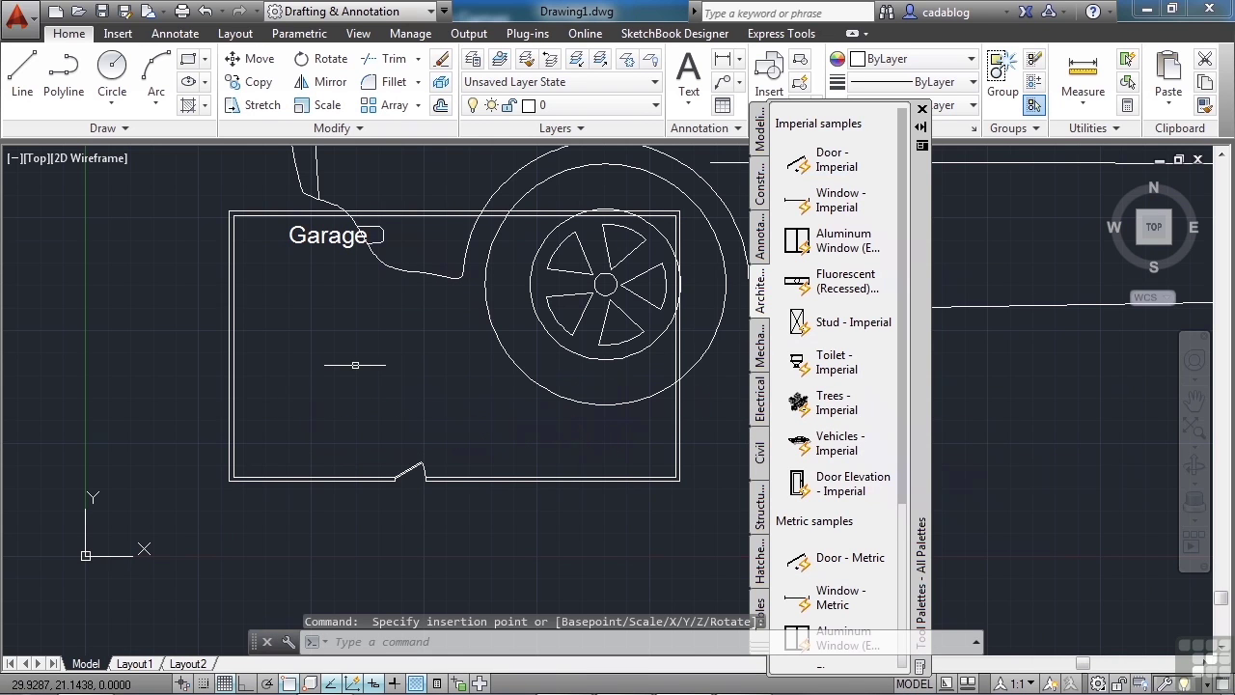
click(327, 105)
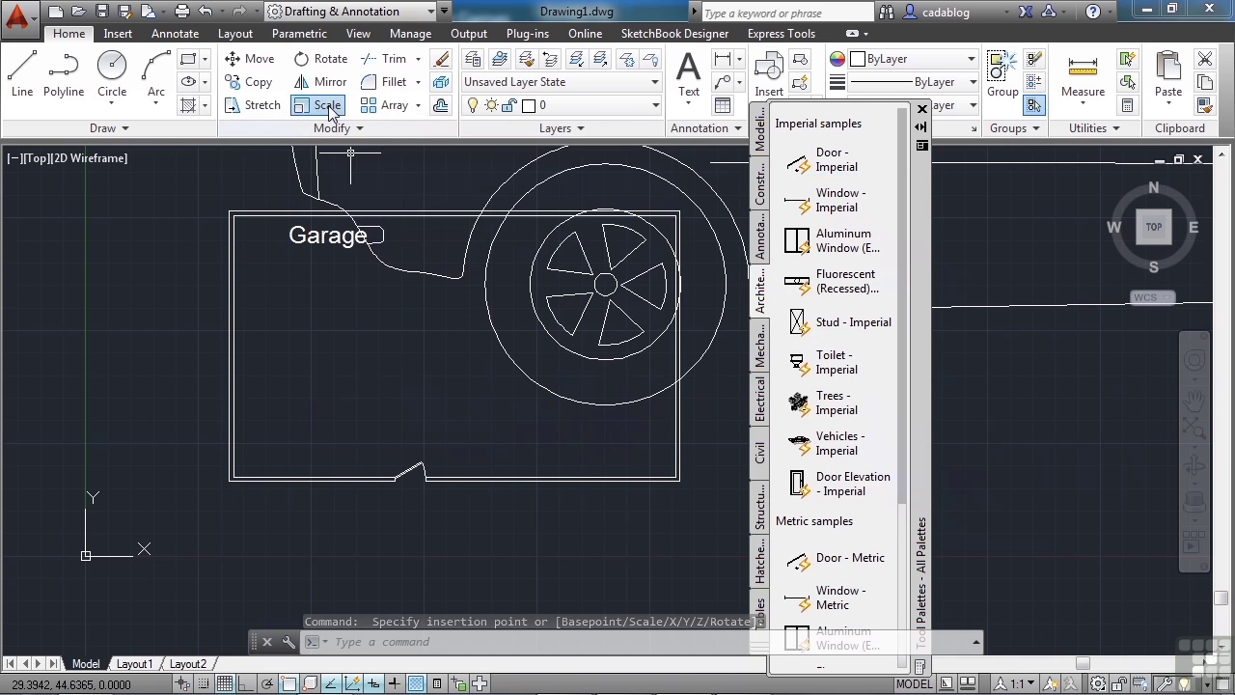
click(450, 277)
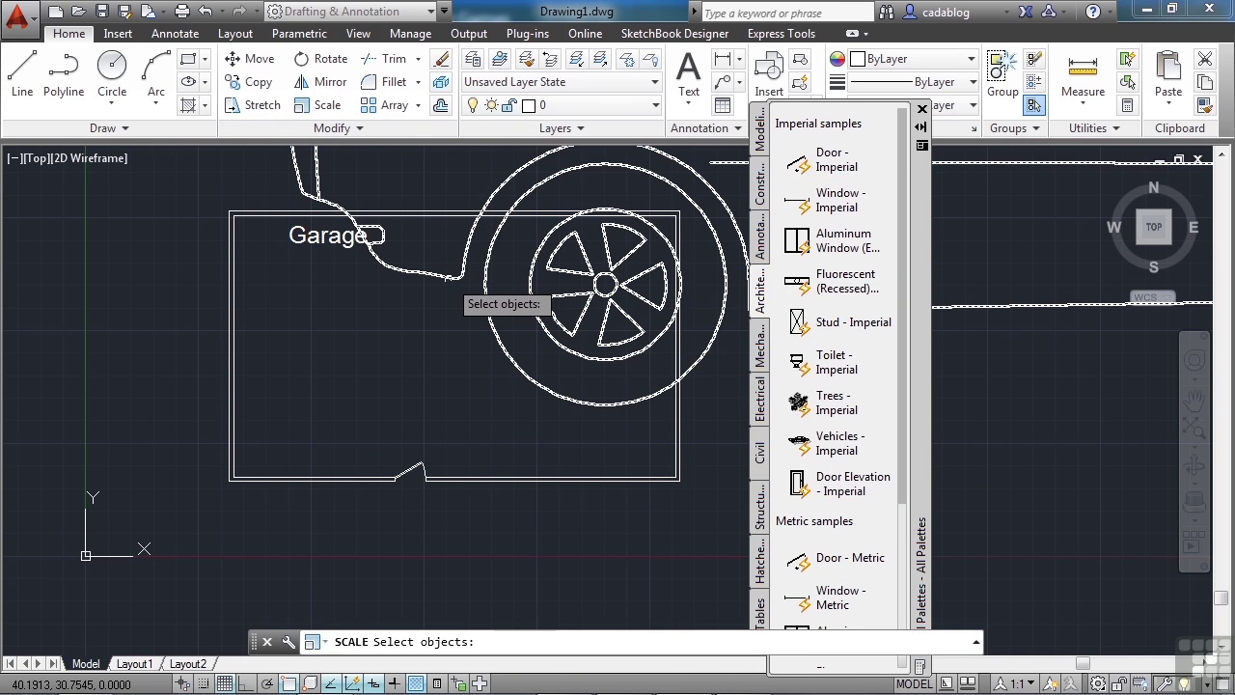
click(450, 277)
key(Return)
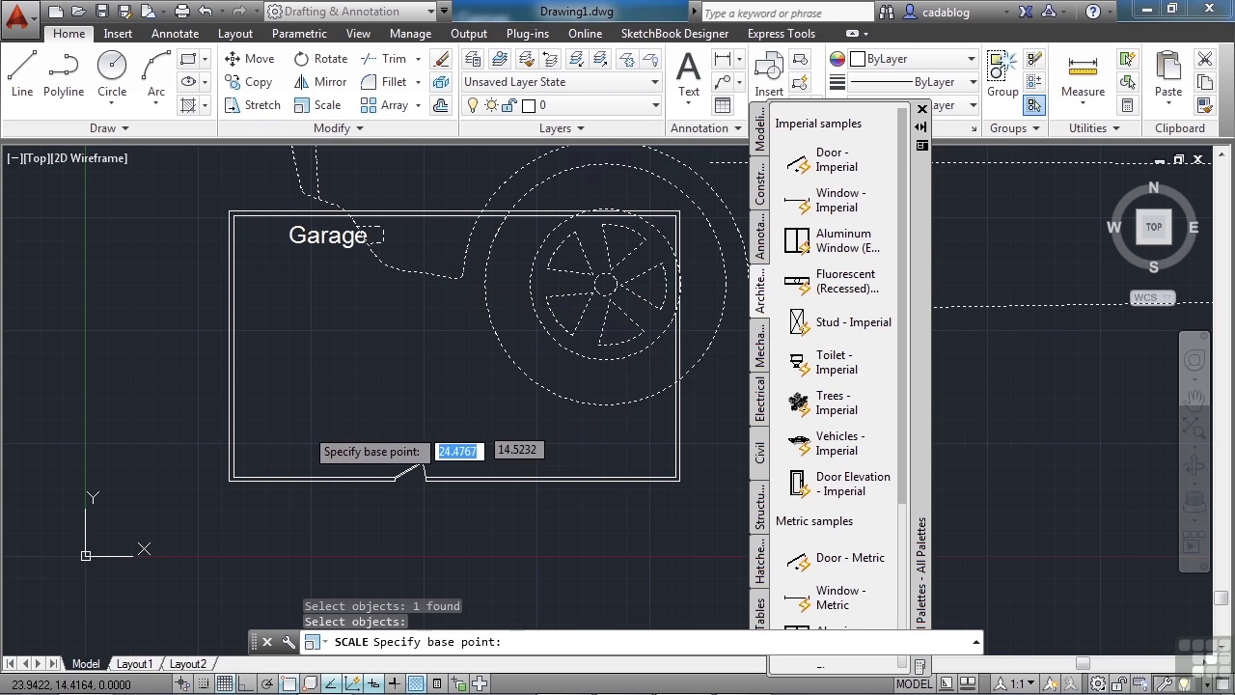
click(265, 436)
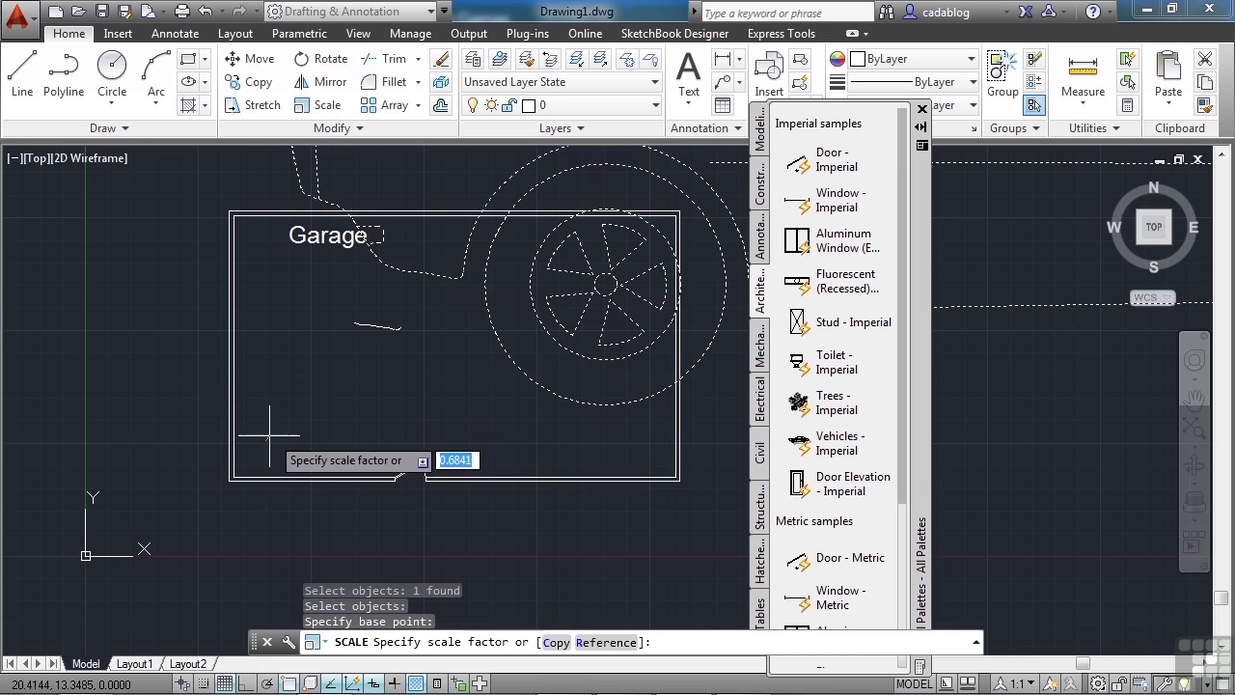
text(1/12)
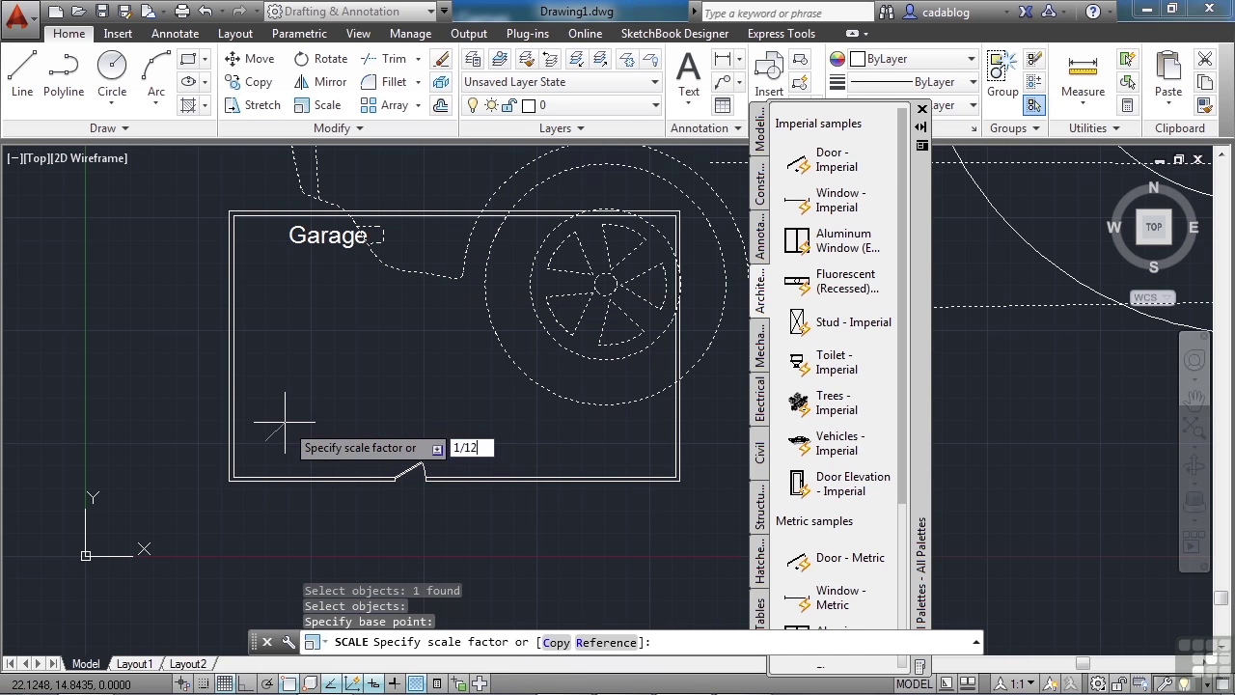
key(Return)
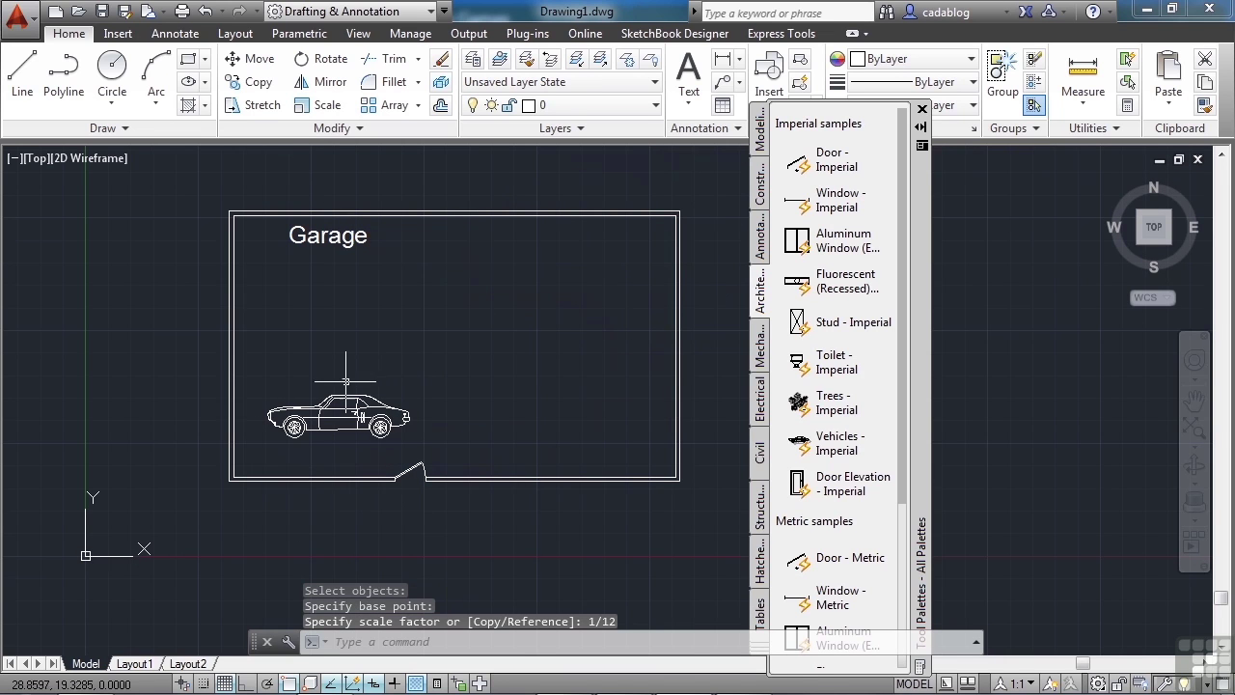
Switch the car block's view to Sports Car (Top) and deselect it
click(328, 410)
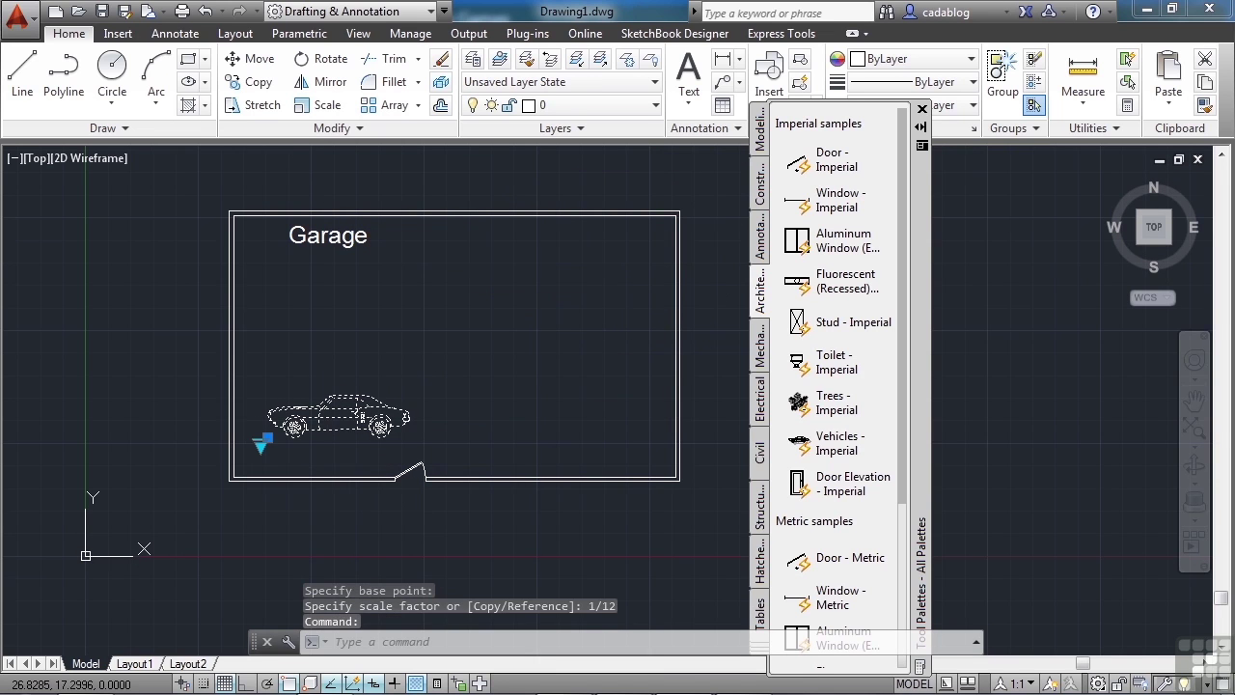
scroll(280, 410, up, 6)
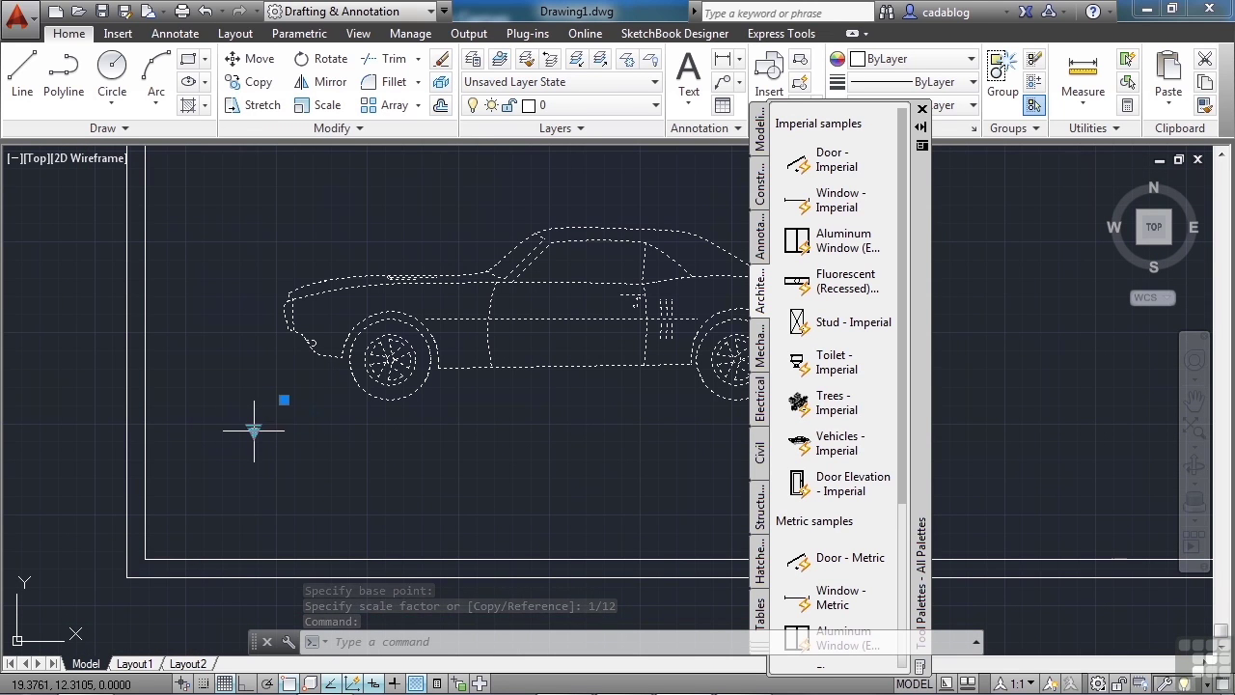
click(252, 431)
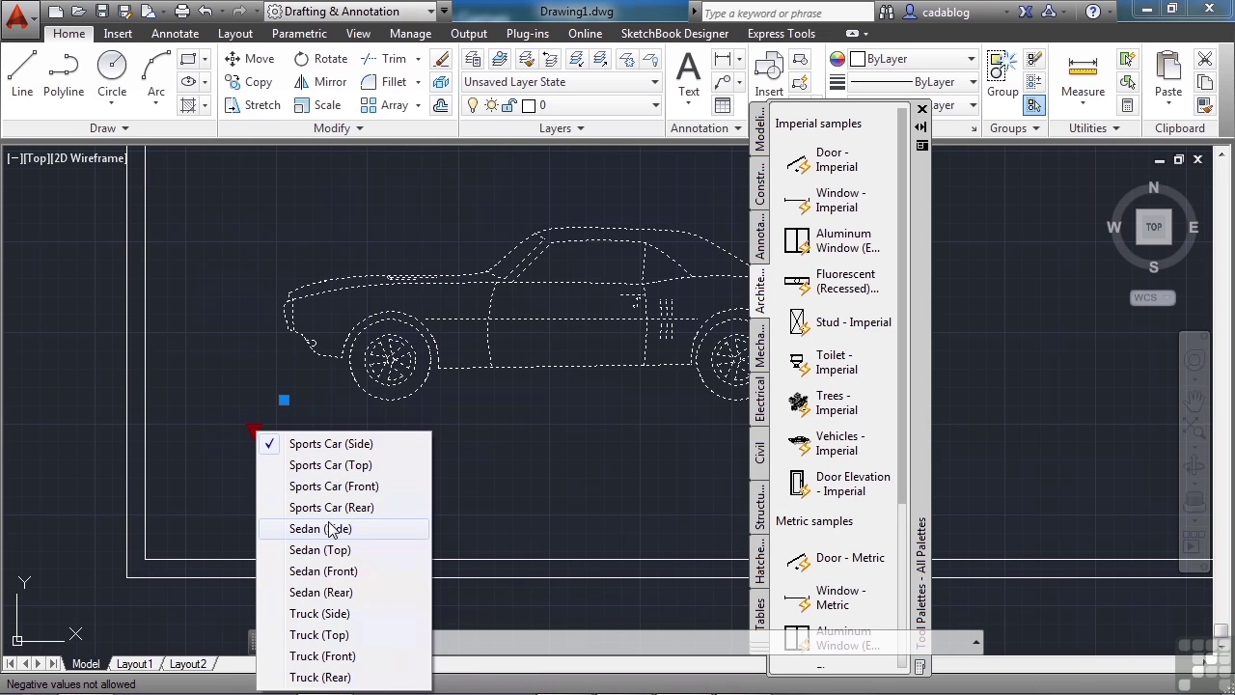
click(331, 465)
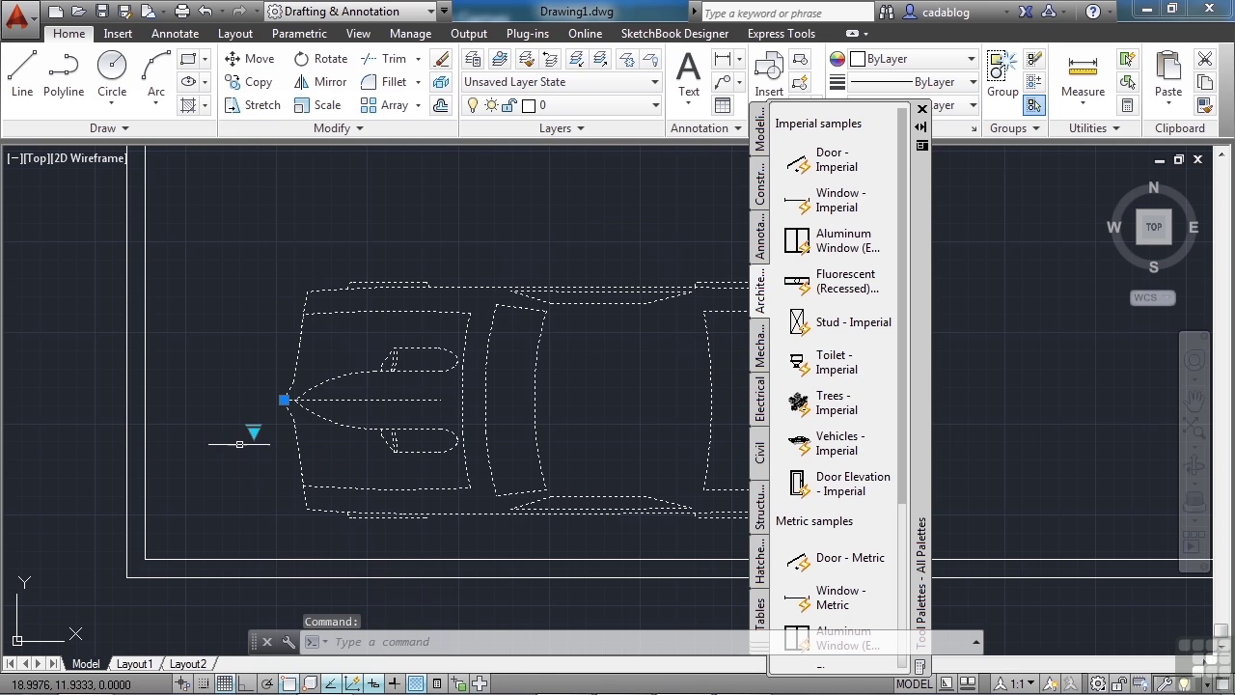
scroll(243, 442, down, 2)
scroll(238, 444, down, 2)
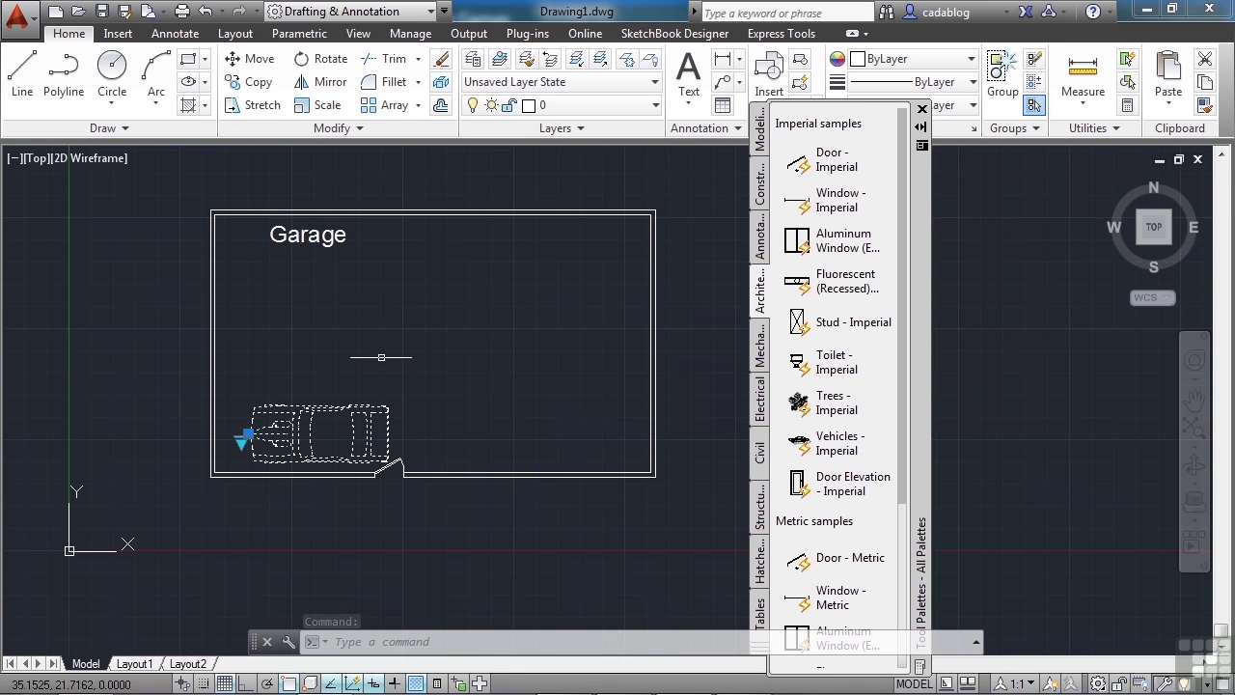
key(Escape)
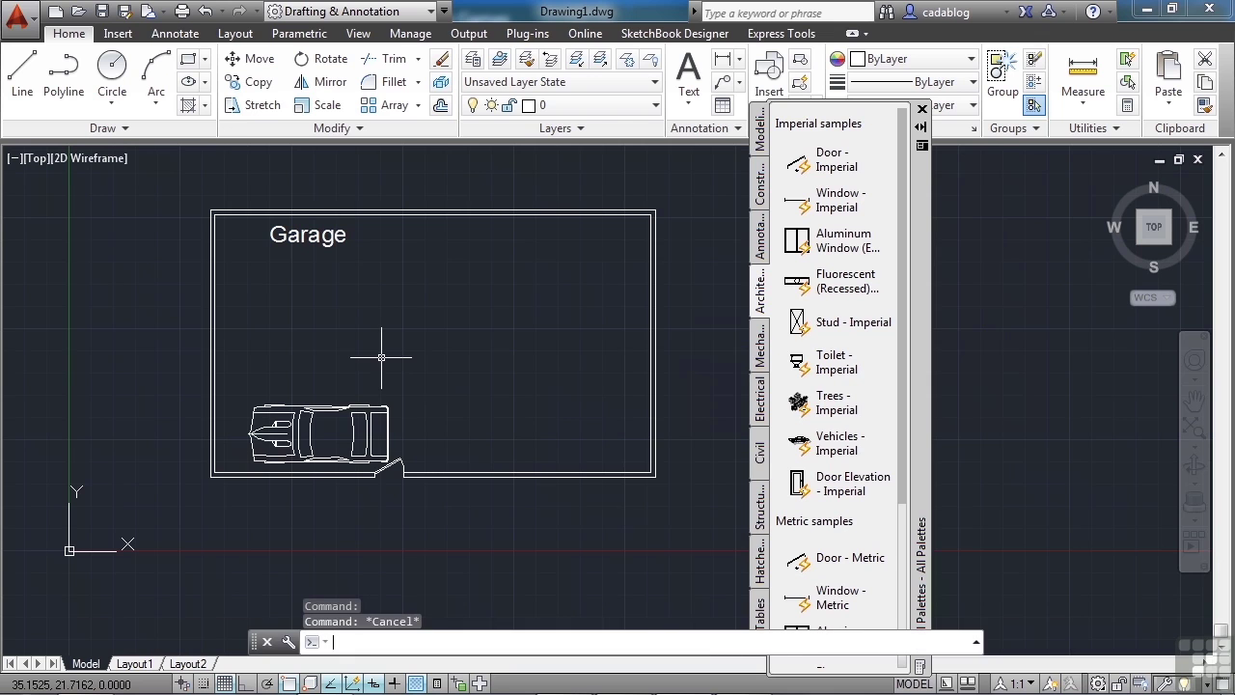
Move the car up to about mid-height of the room, beside the left wall and clear of the door
click(264, 66)
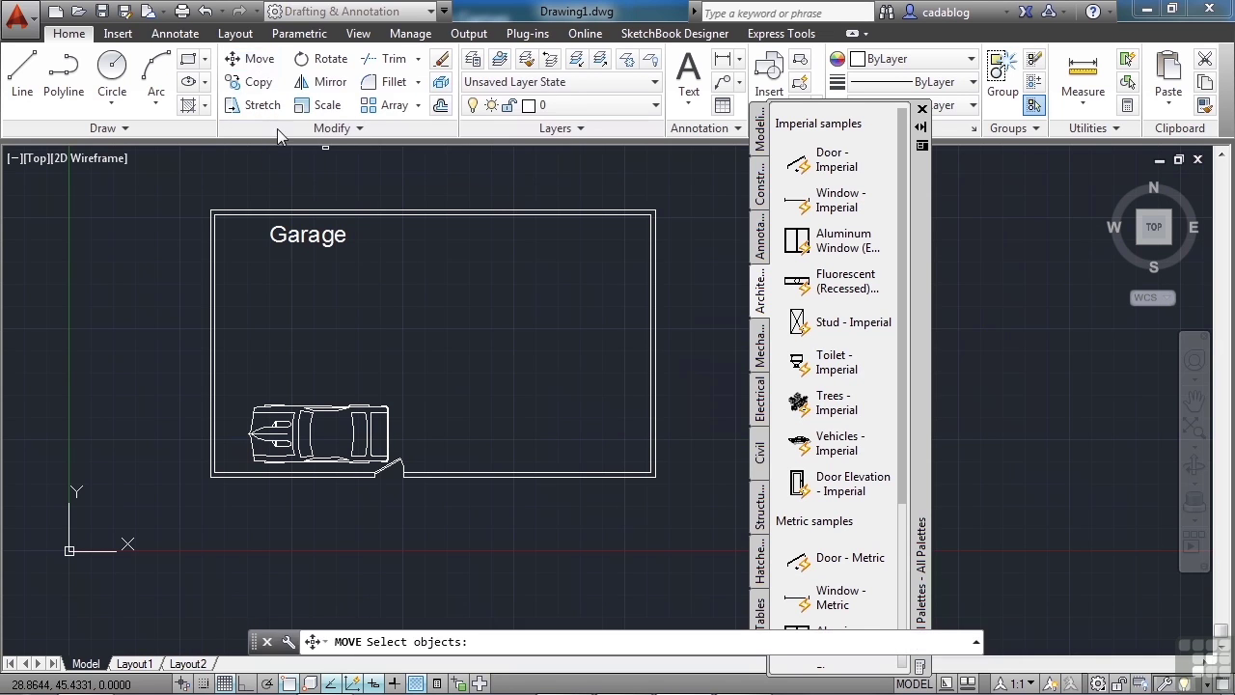
click(326, 420)
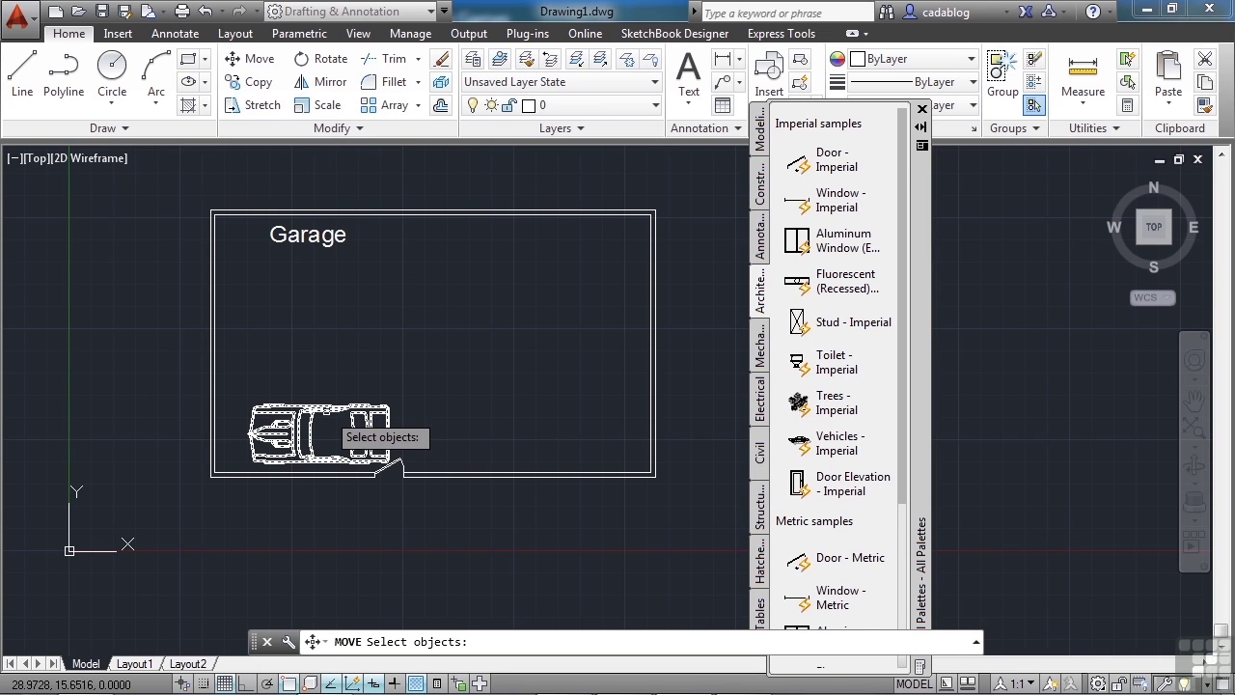
click(327, 413)
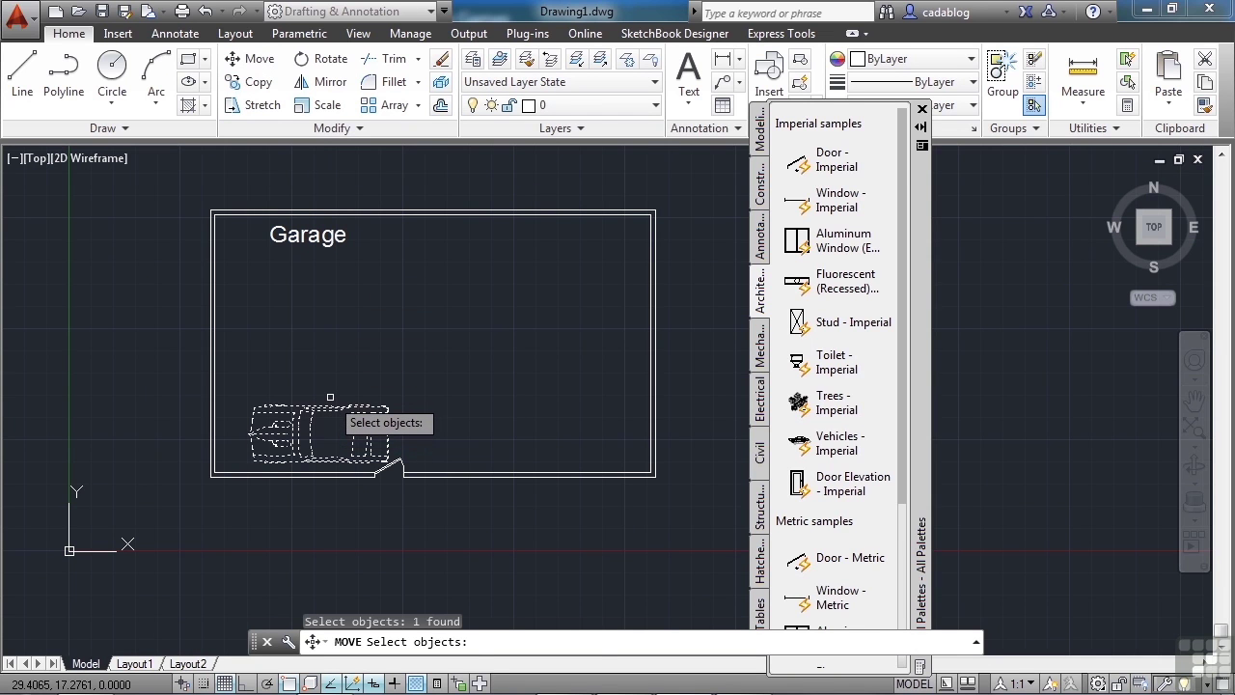
key(Return)
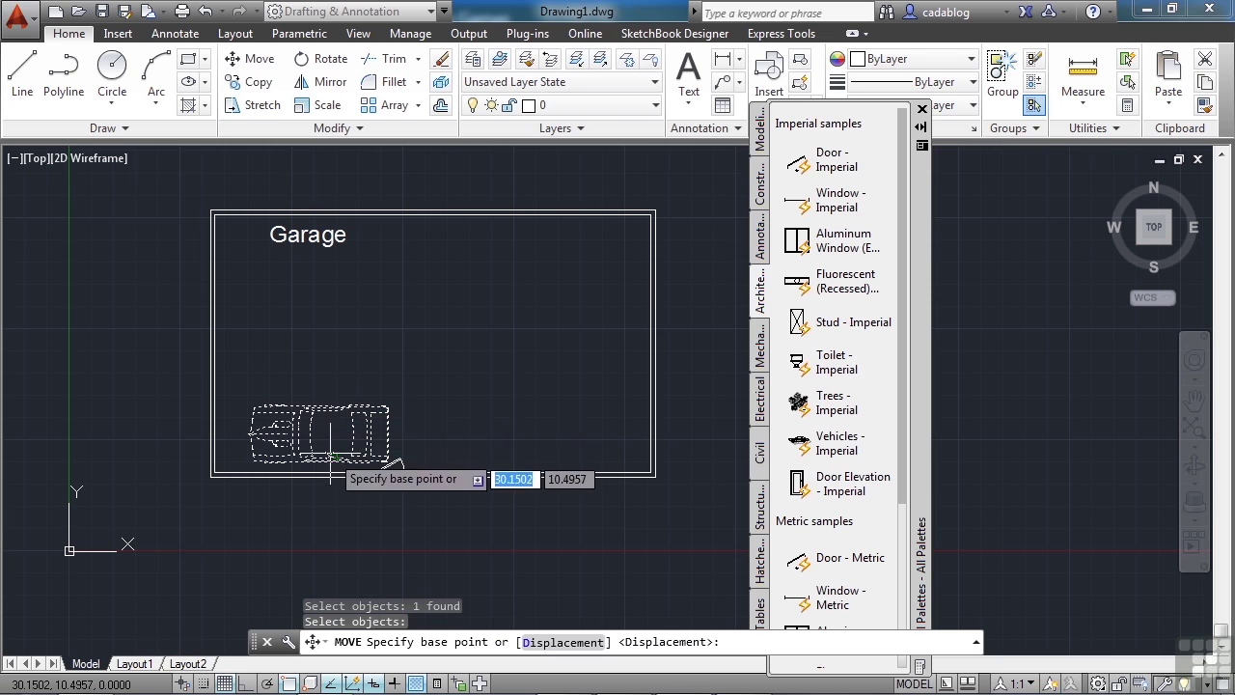
click(482, 402)
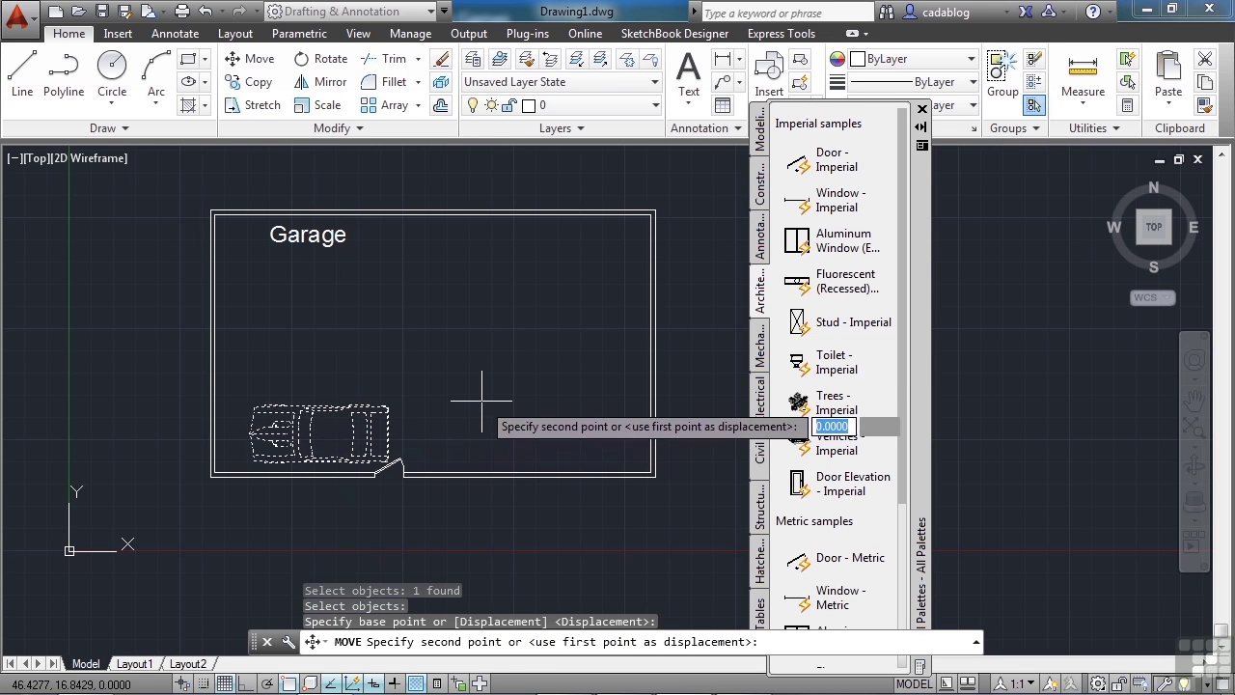
click(478, 314)
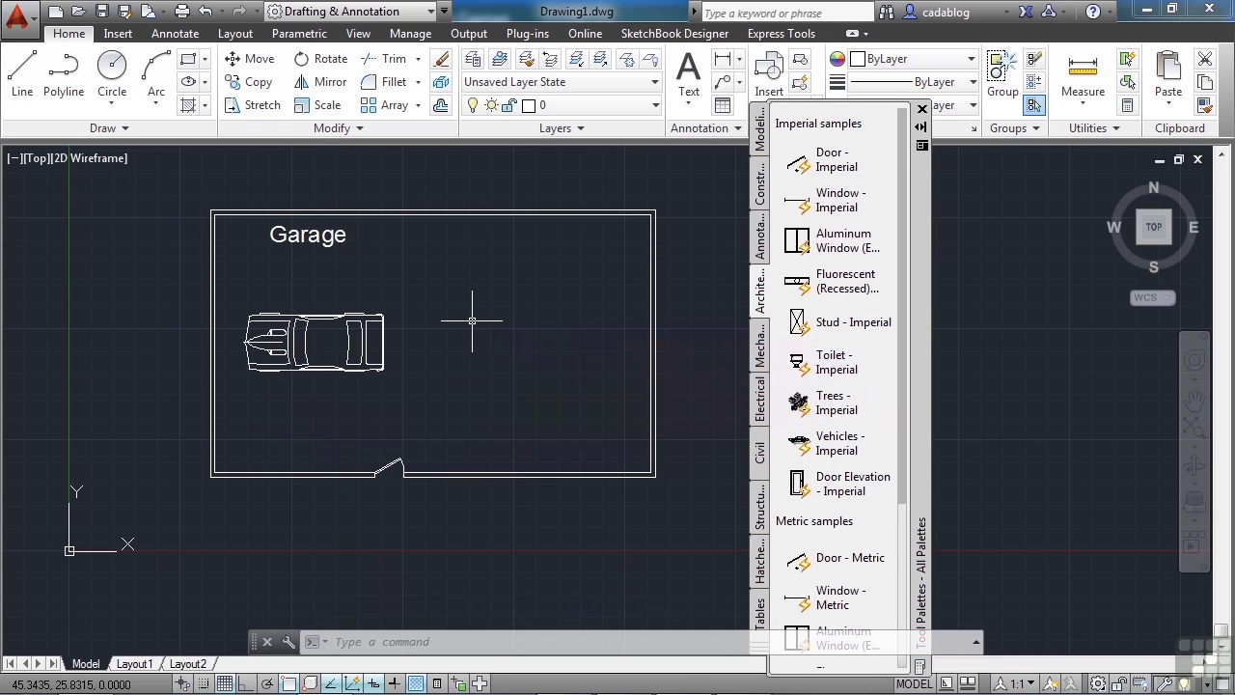
Start a line at the midpoint of the lower inner wall segment between the door and the right corner, using the Midpoint snap
click(23, 77)
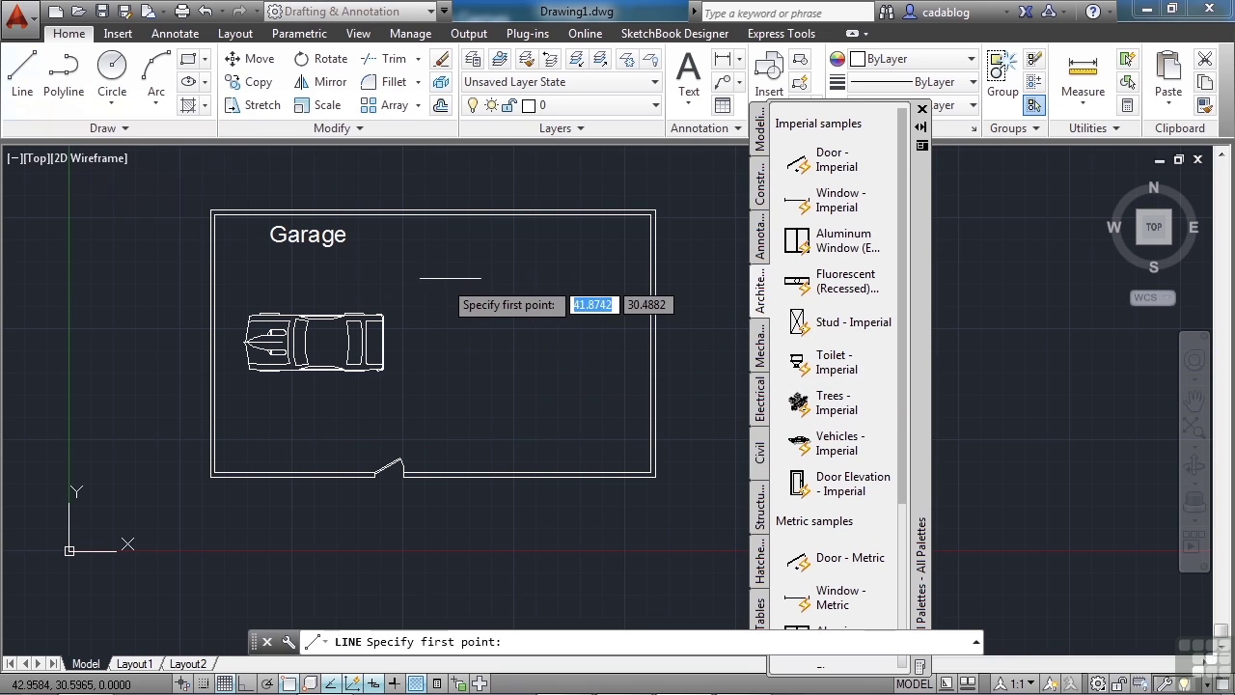
text(mid)
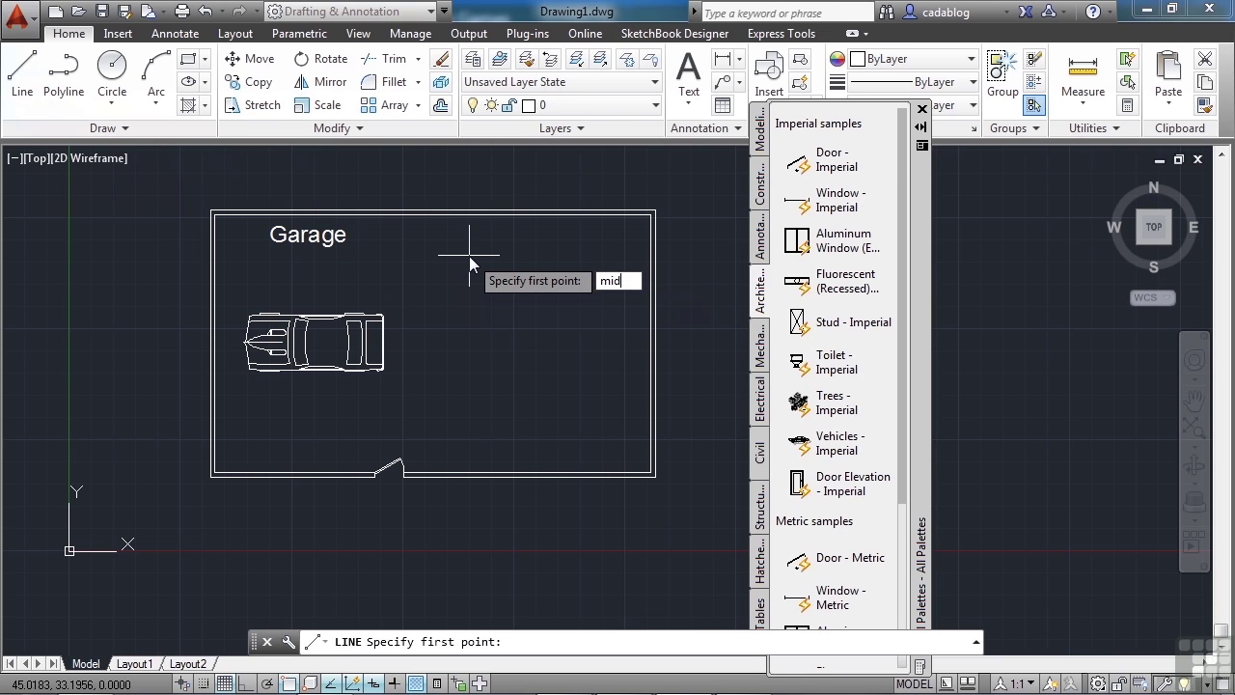
key(Return)
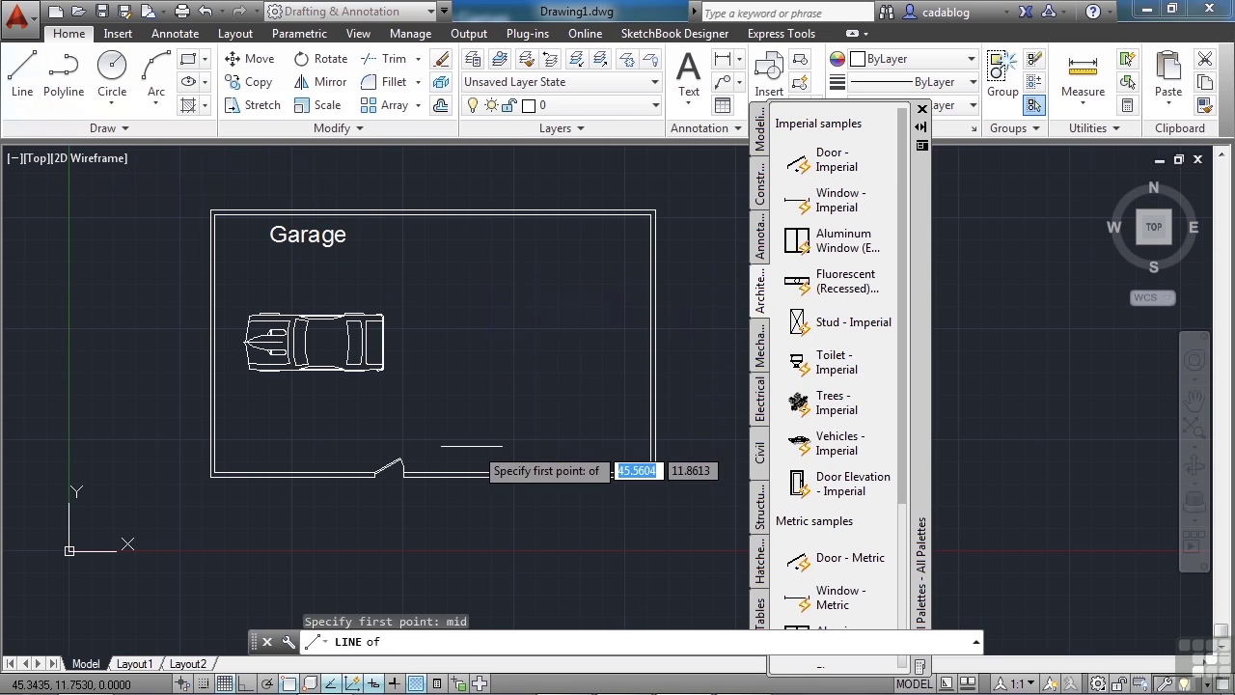
scroll(514, 471, up, 4)
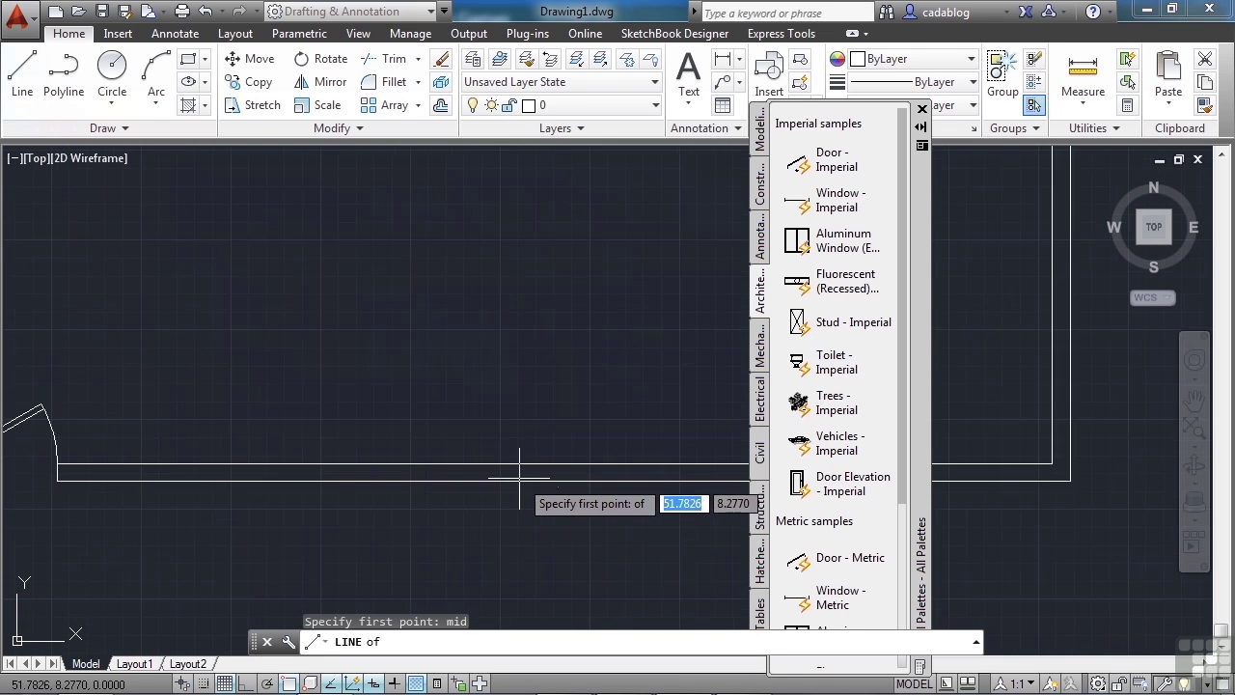
scroll(518, 476, up, 2)
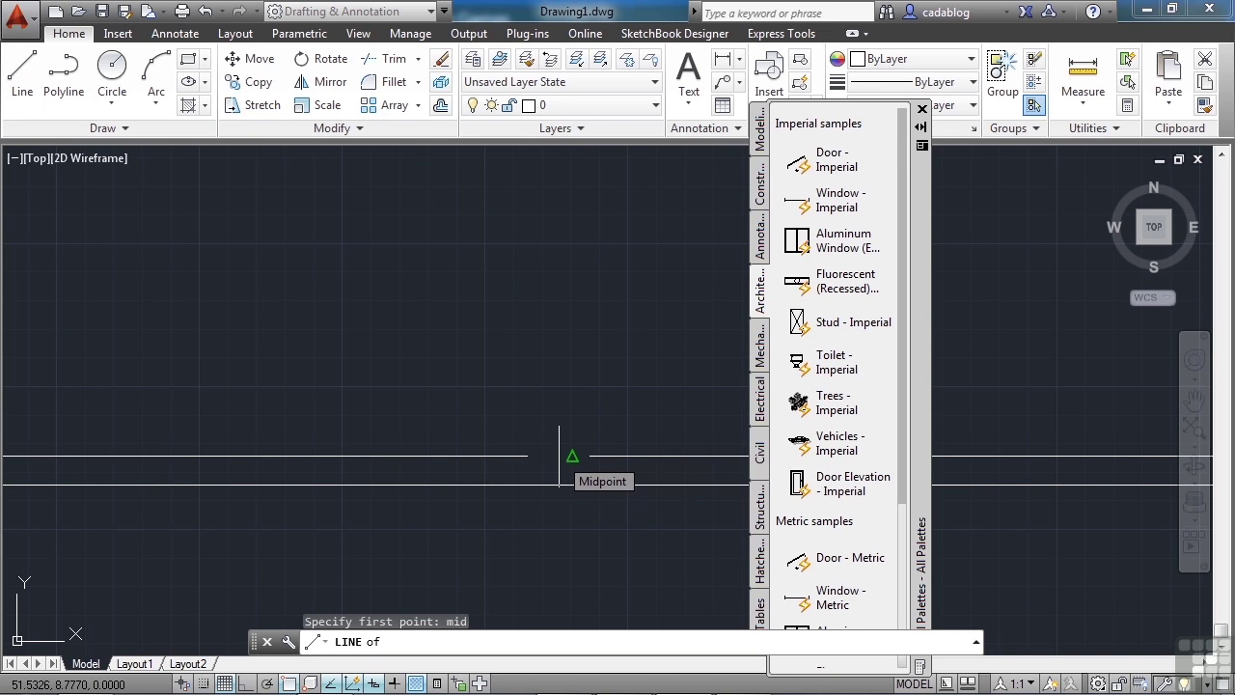
click(561, 455)
End the partition line perpendicular to the upper inner wall, using the Perpendicular snap
scroll(562, 454, down, 8)
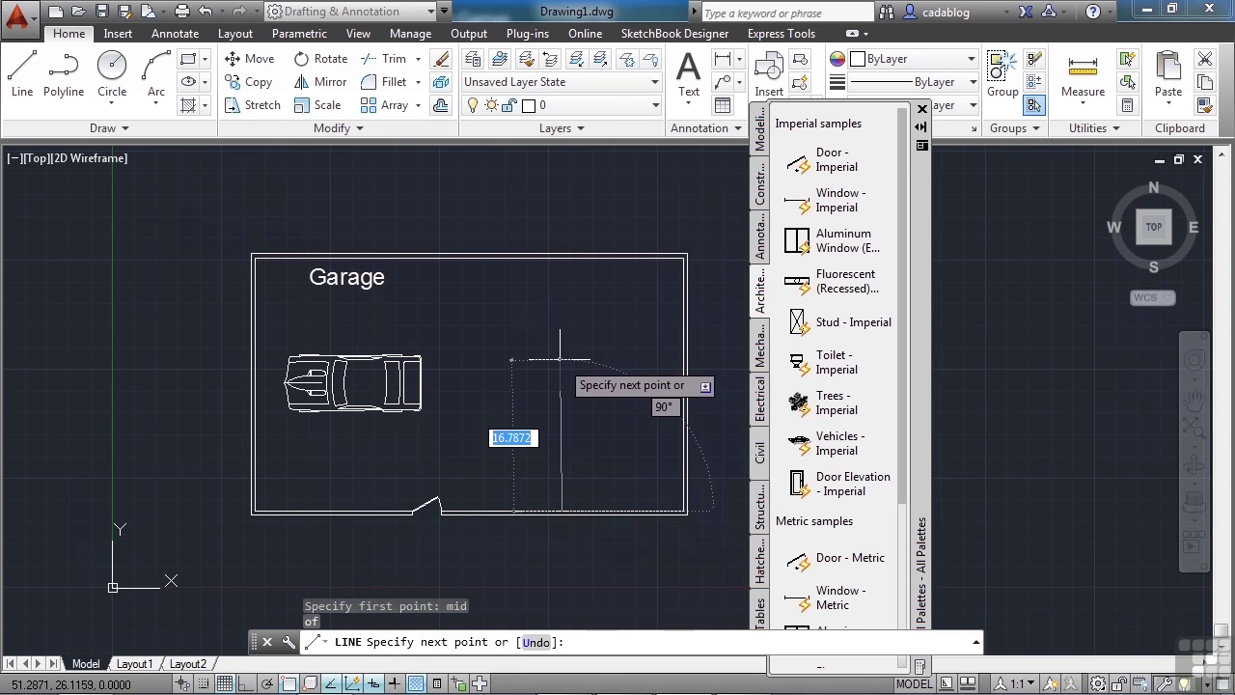
text(per)
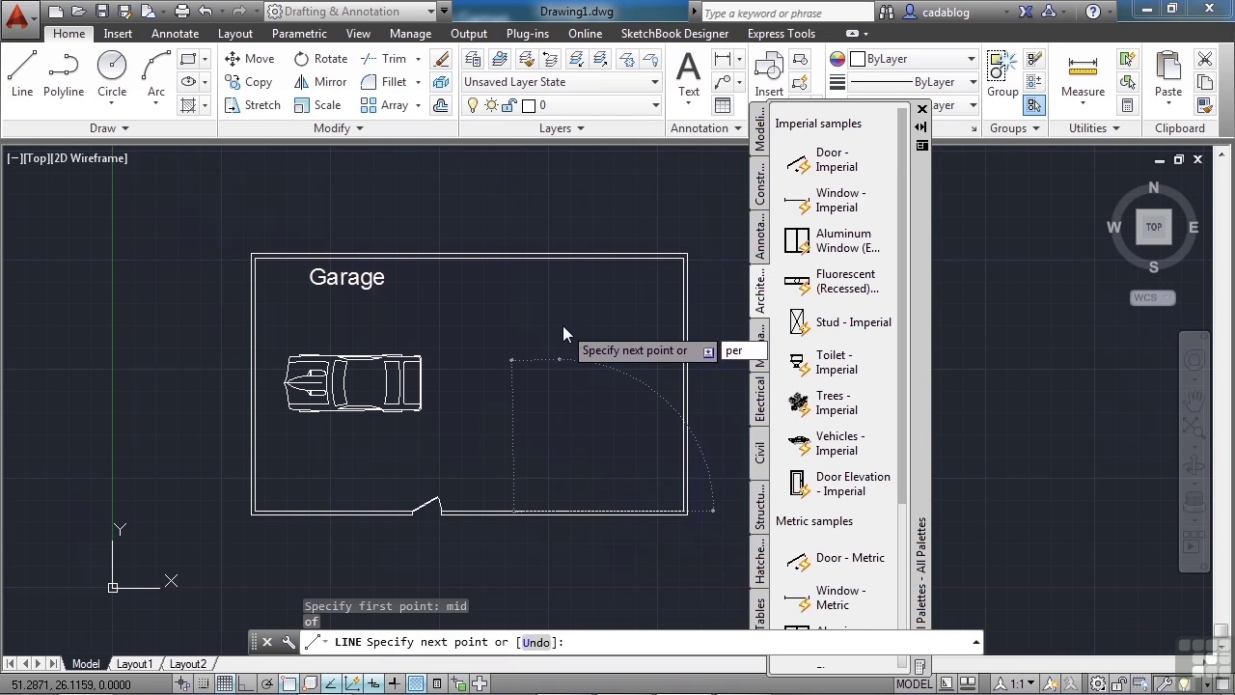
key(Return)
scroll(563, 324, up, 3)
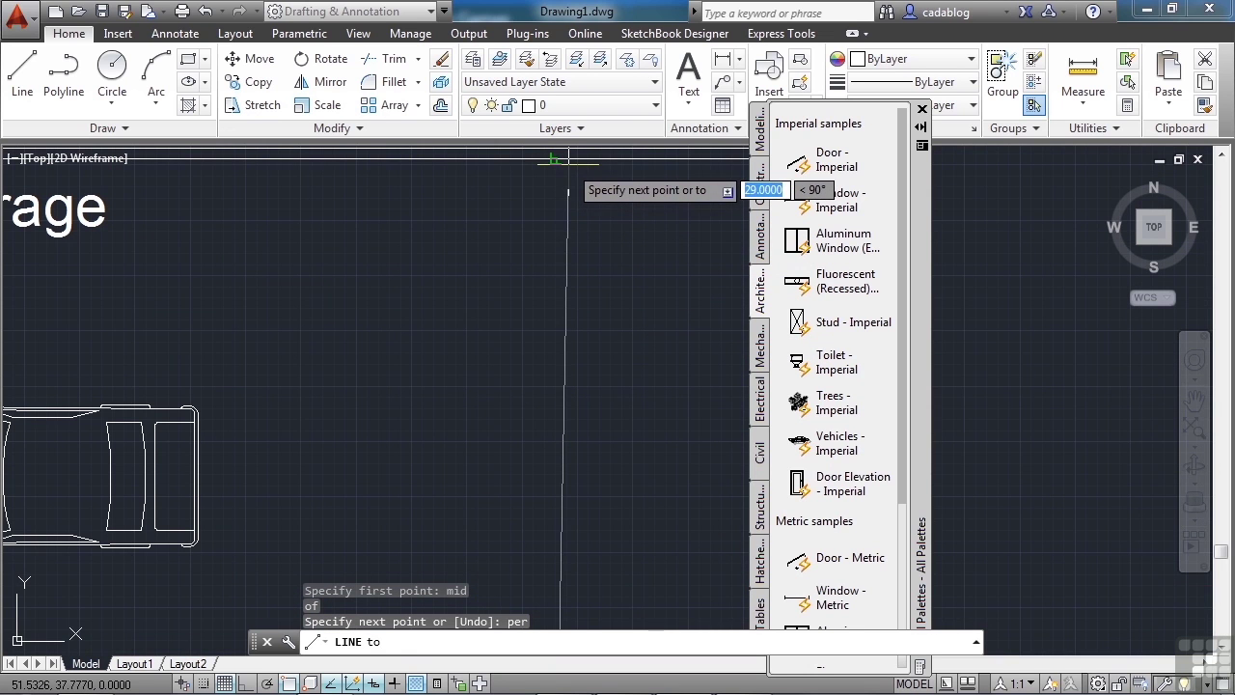
middle_drag(570, 182, 572, 402)
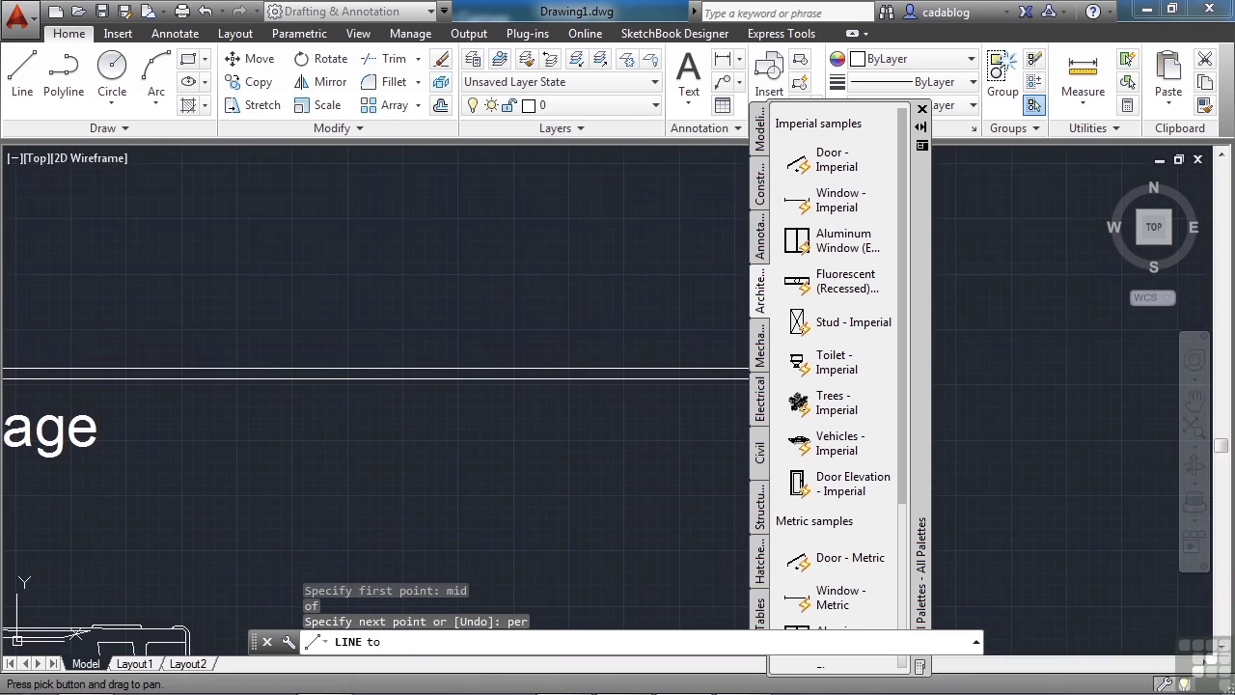
click(557, 378)
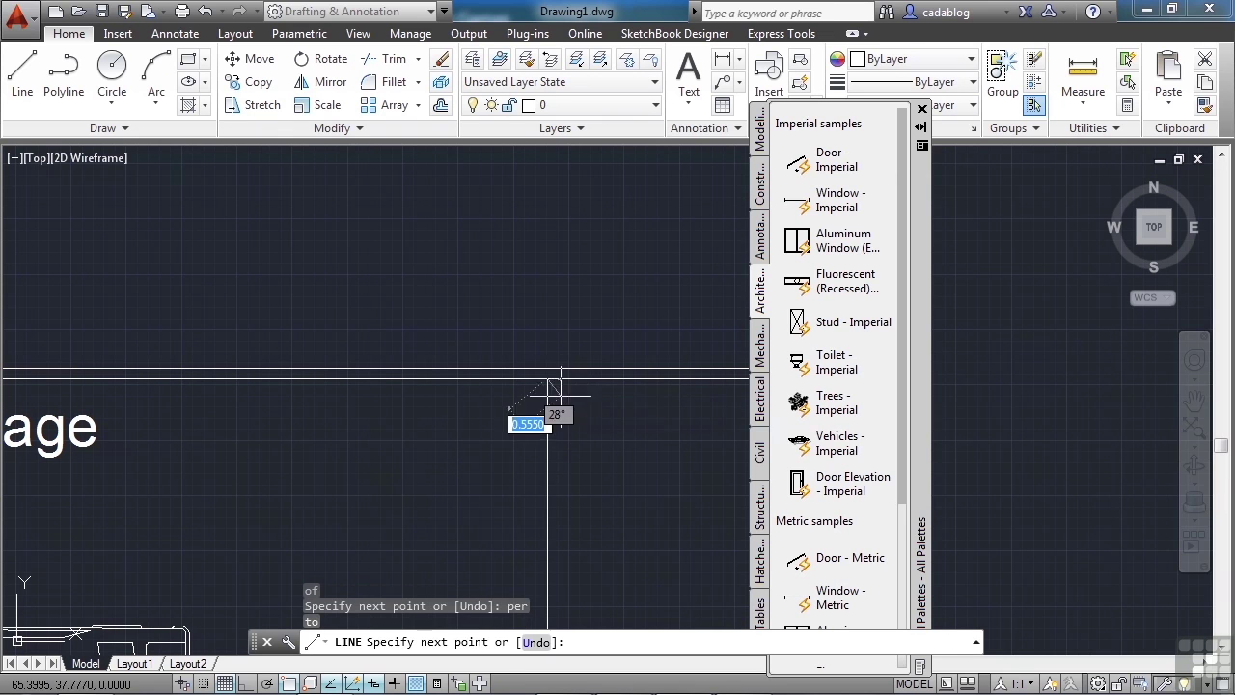
key(Return)
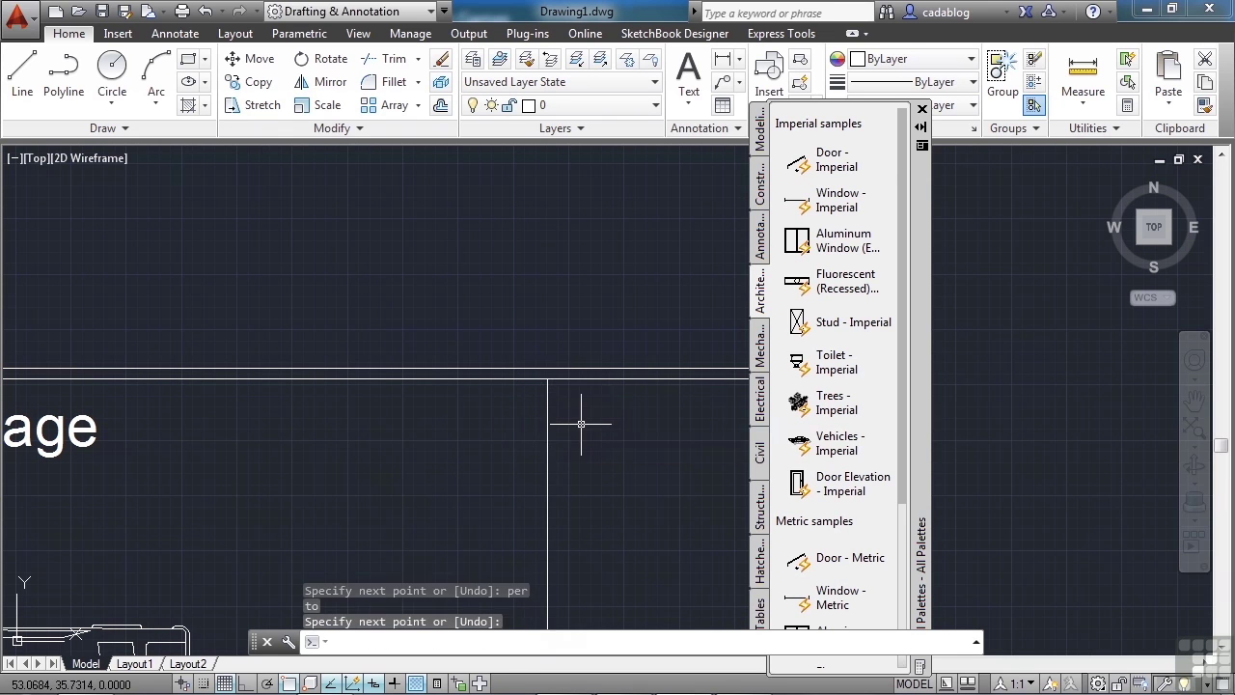
Draw a small circle in the upper-left part of the side room, just right of the partition line and clear of the walls
scroll(555, 304, down, 3)
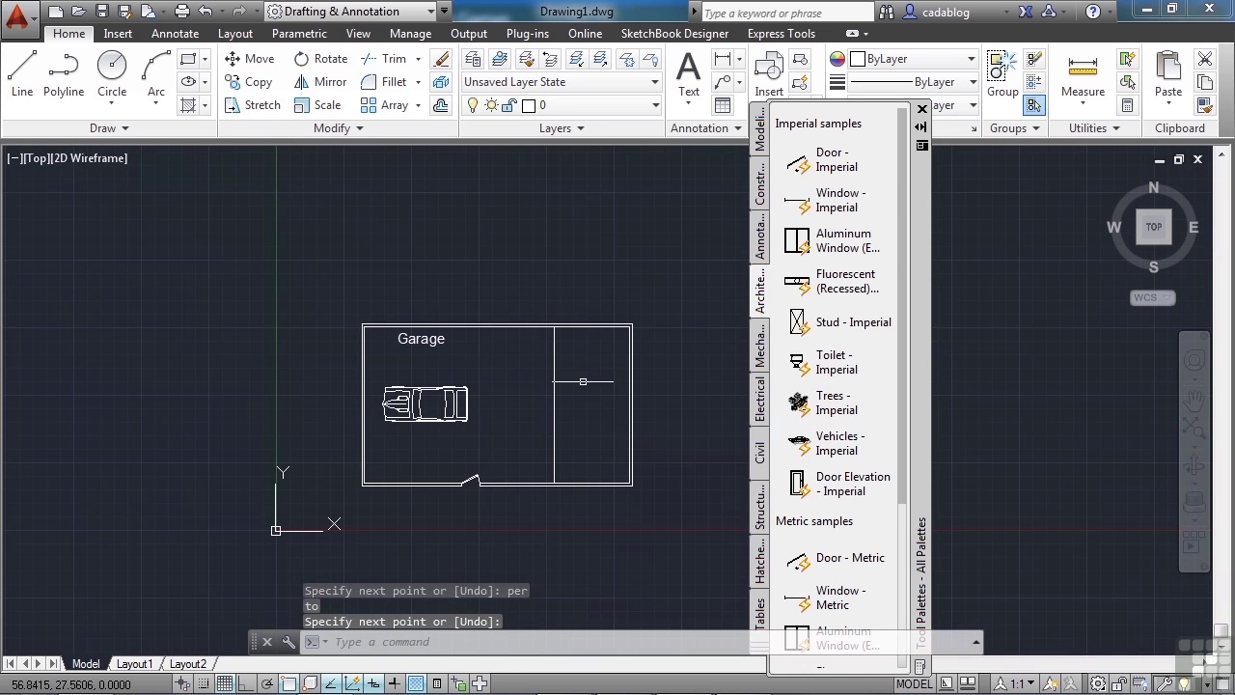
scroll(566, 416, up, 2)
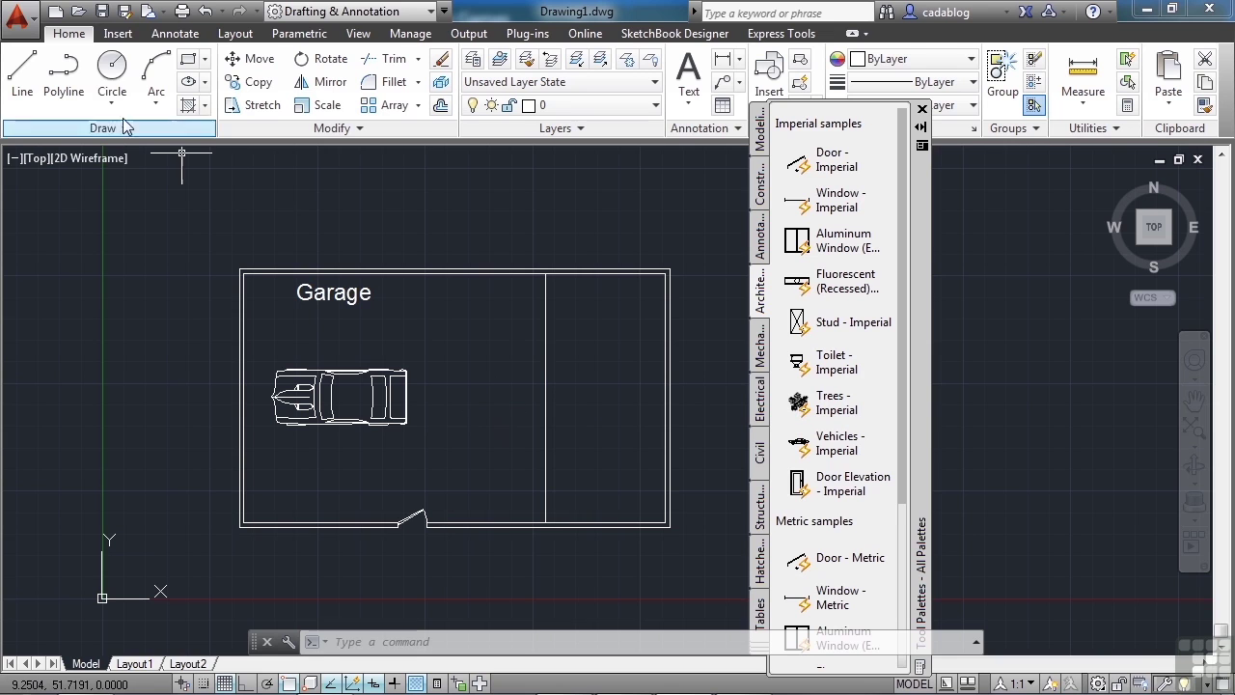
click(111, 68)
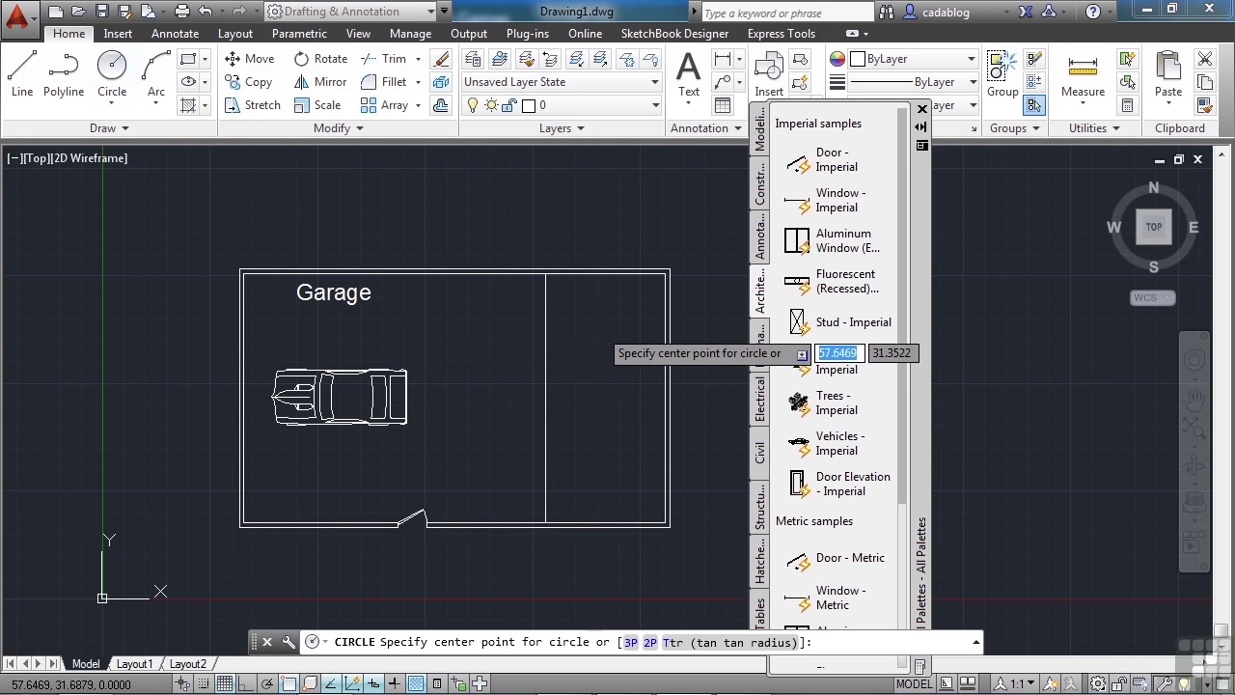
click(586, 309)
click(608, 317)
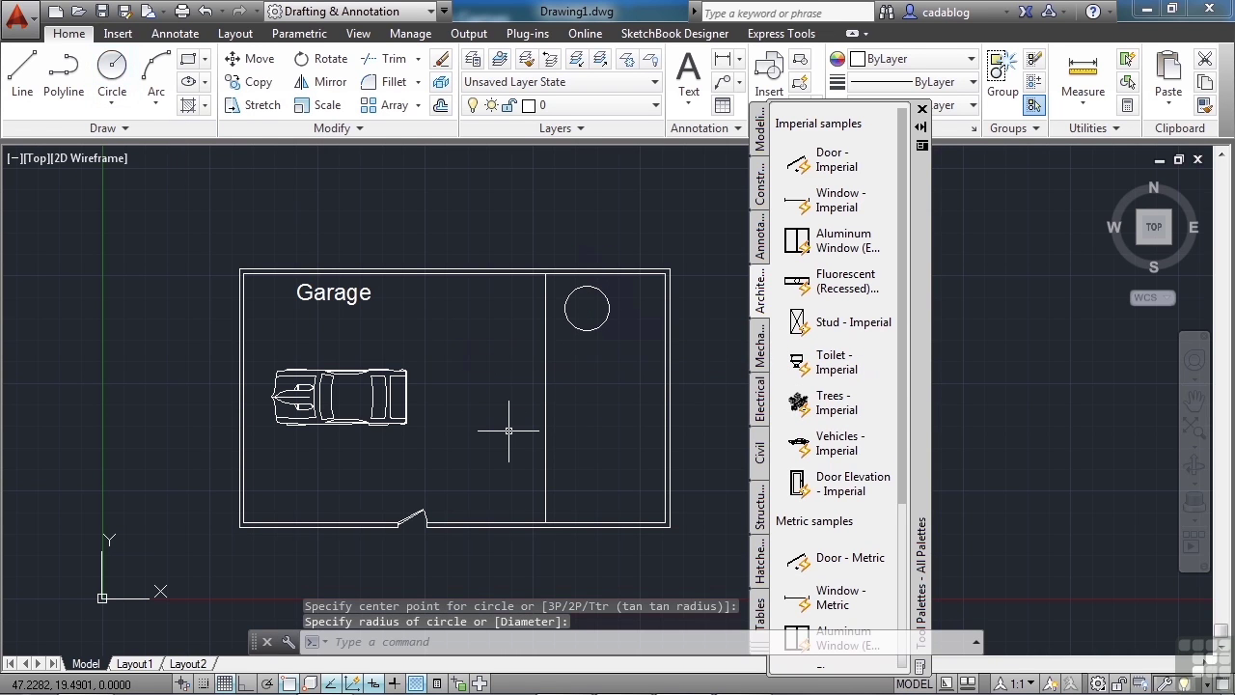